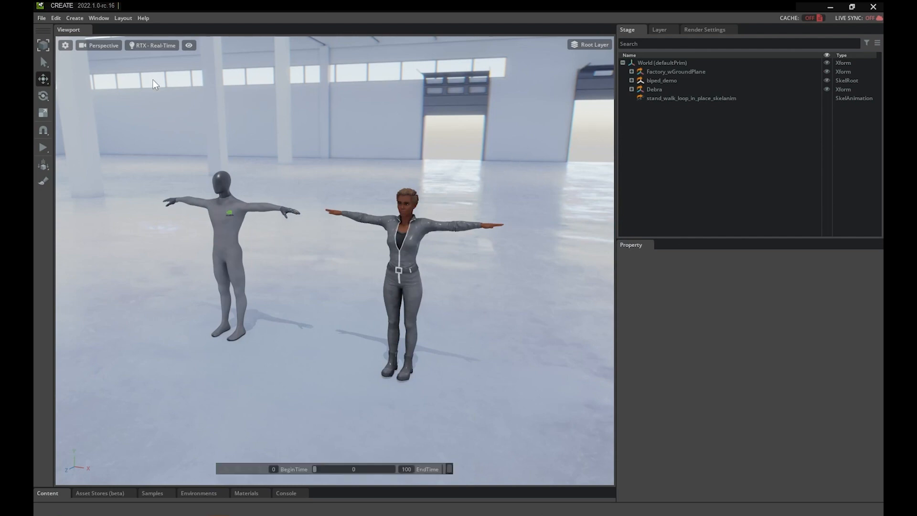
Open the animation Retargeting window and enlarge the area it is docked in
{"action": "left_click", "coordinate": [94, 18]}
{"action": "mouse_move", "coordinate": [99, 30]}
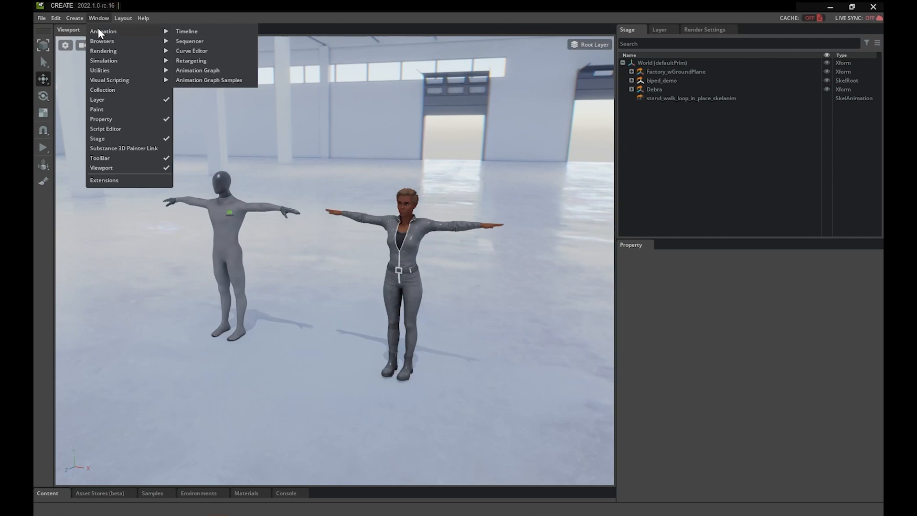
{"action": "left_click", "coordinate": [195, 61]}
{"action": "left_click_drag", "start_coordinate": [761, 240], "coordinate": [761, 117]}
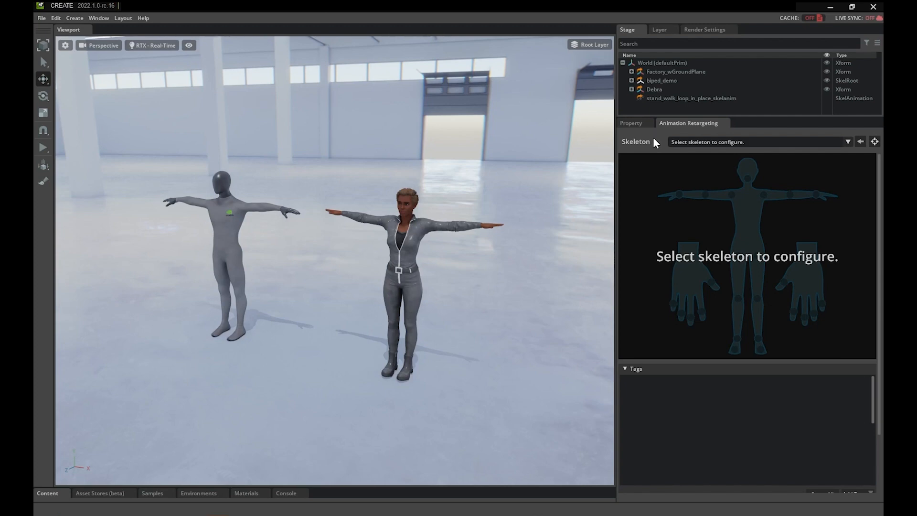
Choose /World/biped_demo/Root as the skeleton to configure and look over its retargeting settings
{"action": "left_click", "coordinate": [688, 142]}
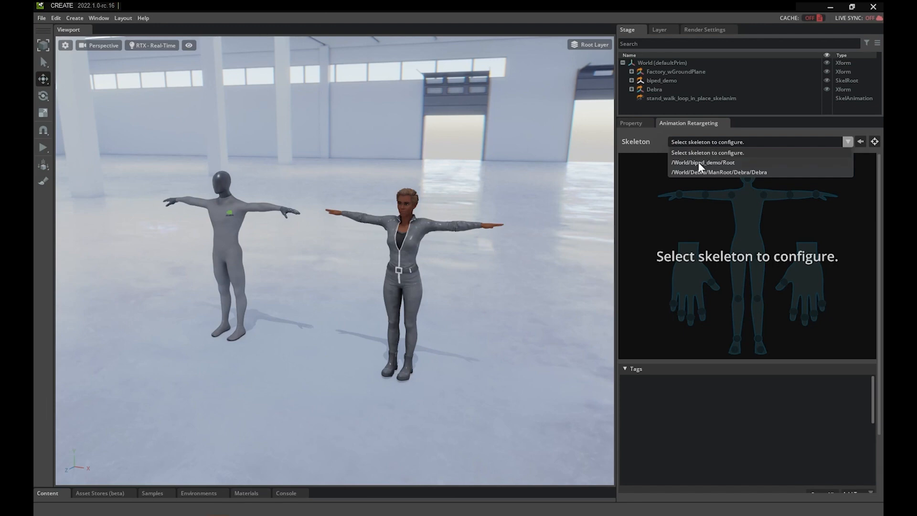
{"action": "left_click", "coordinate": [698, 162]}
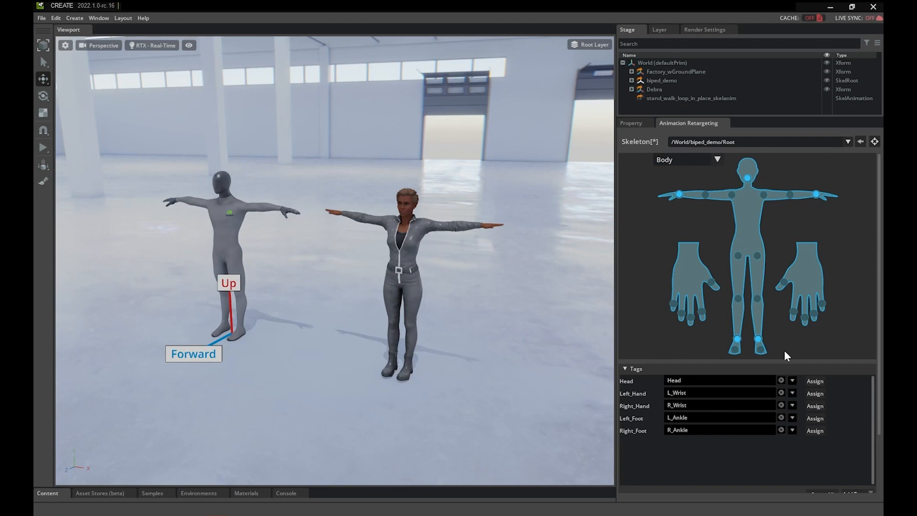
{"action": "scroll", "coordinate": [760, 320], "scroll_direction": "down", "scroll_amount": 3}
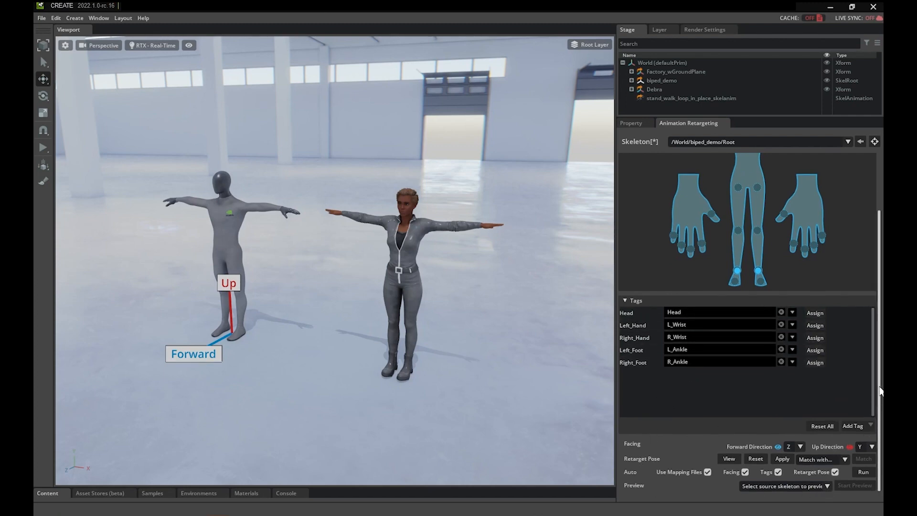
{"action": "scroll", "coordinate": [871, 302], "scroll_direction": "up", "scroll_amount": 3}
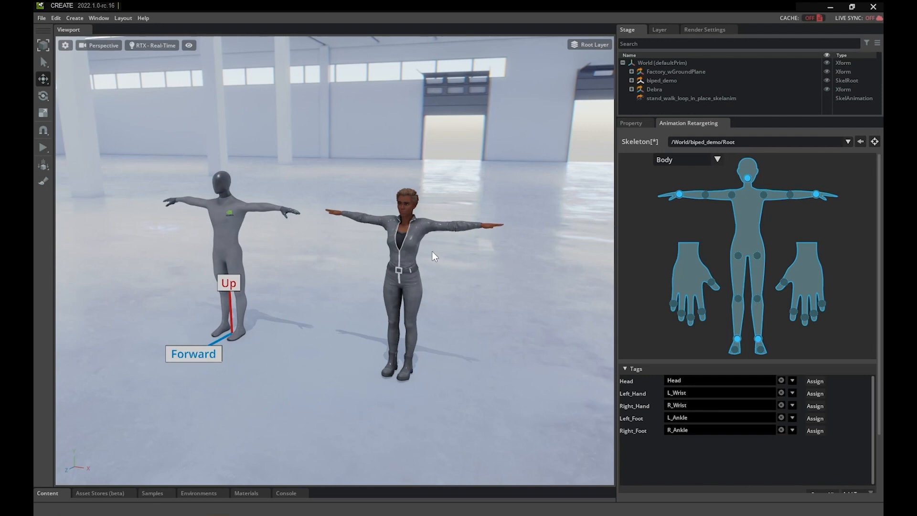
Inspect the tags of the skeleton /World/Debra/ManRoot/Debra/Debra and return to /World/biped_demo/Root
{"action": "left_click", "coordinate": [686, 142]}
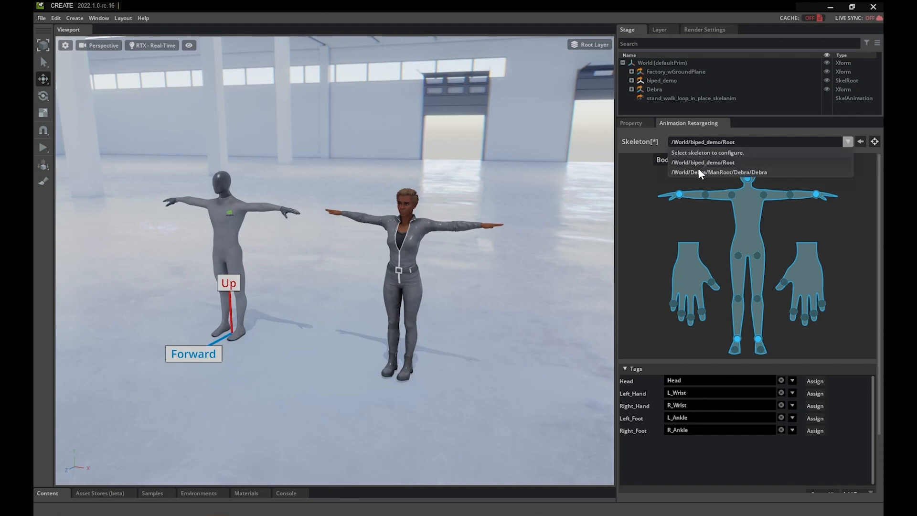
{"action": "left_click", "coordinate": [697, 171]}
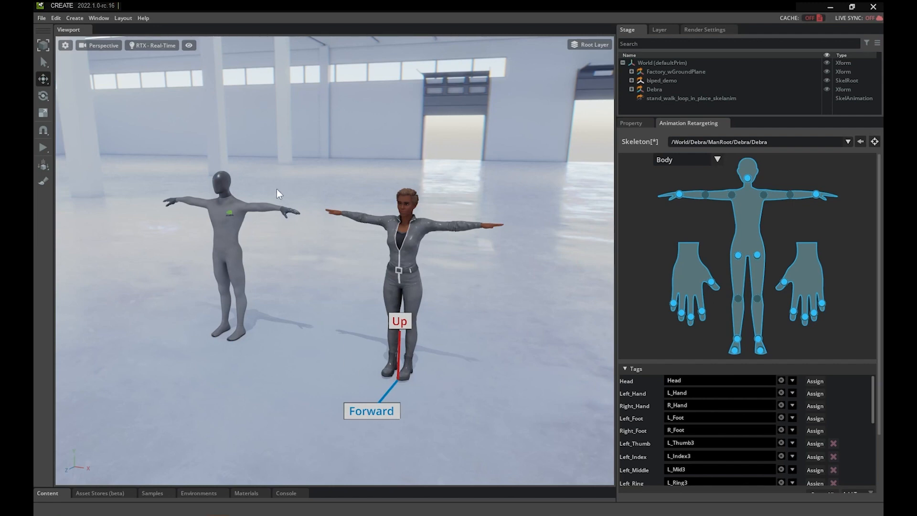
{"action": "left_click", "coordinate": [762, 141]}
{"action": "left_click", "coordinate": [726, 162]}
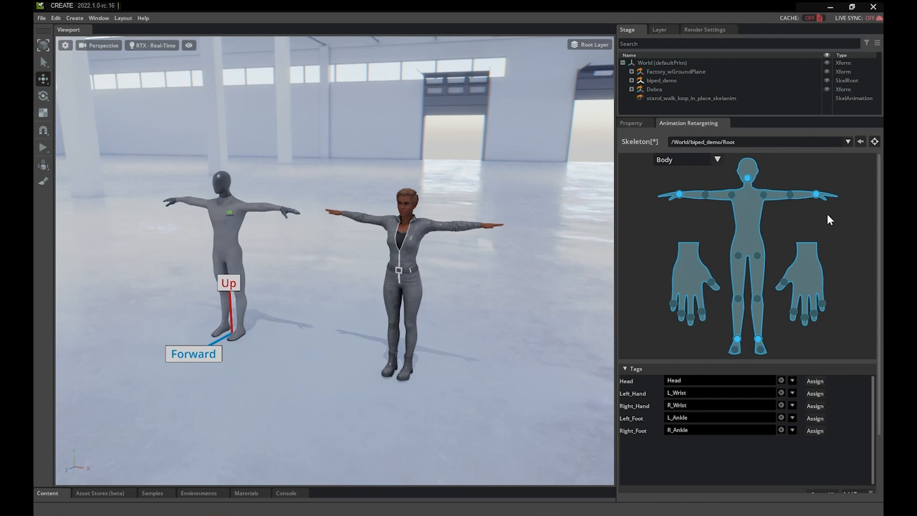
Clear the joints assigned to the Head, Left_Hand, Right_Hand, Left_Foot and Right_Foot tags
{"action": "left_click", "coordinate": [781, 380]}
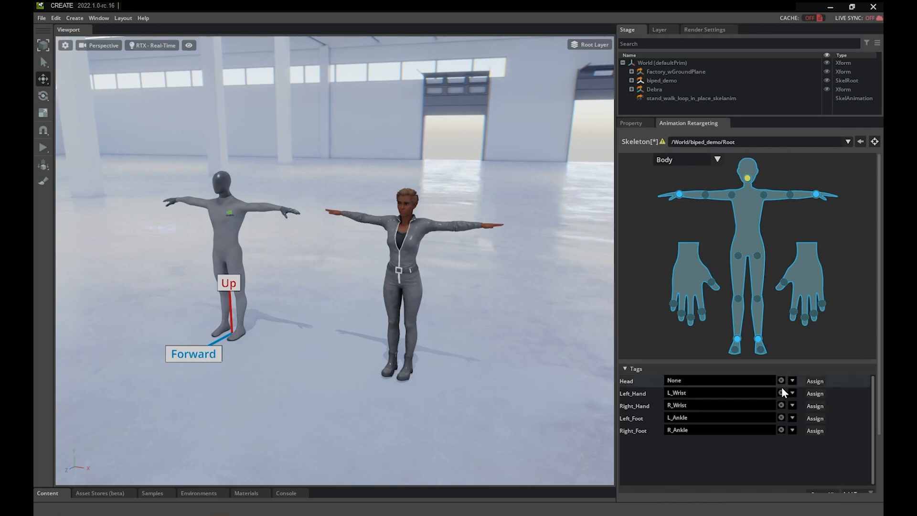
{"action": "left_click", "coordinate": [780, 392]}
{"action": "left_click", "coordinate": [781, 405]}
{"action": "left_click", "coordinate": [781, 418]}
{"action": "left_click", "coordinate": [782, 429]}
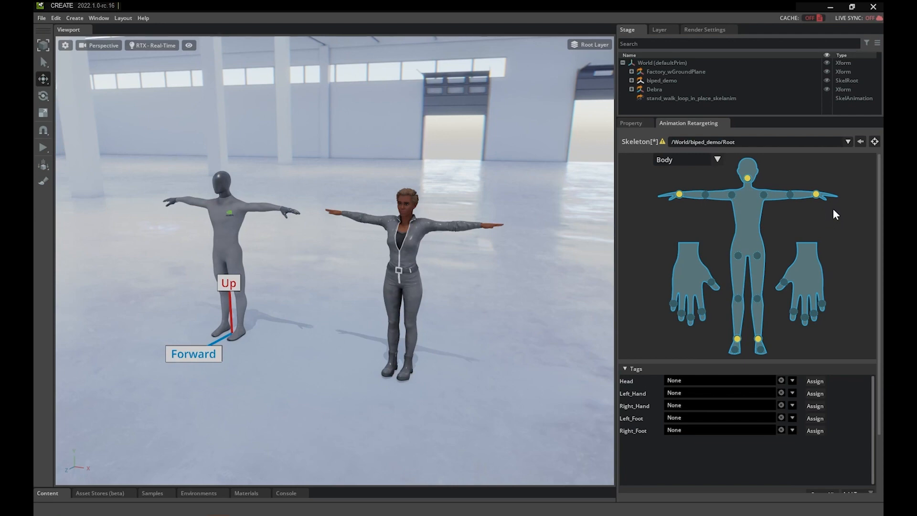
Search the joint list for "head" and assign the Head joint to the Head tag
{"action": "left_click", "coordinate": [683, 380]}
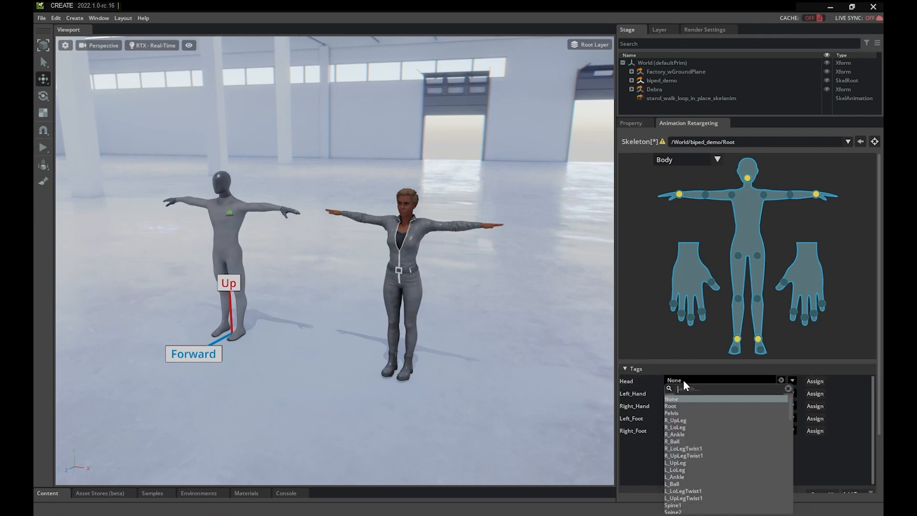
{"action": "type", "text": "head"}
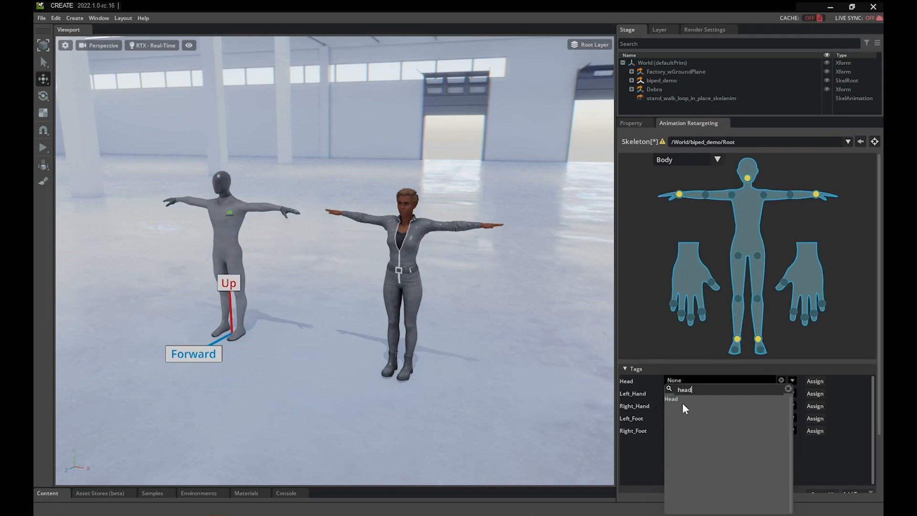
{"action": "left_click", "coordinate": [683, 400]}
Assign the L_Wrist joint to the Left_Hand tag and R_Wrist to the Right_Hand tag
{"action": "left_click", "coordinate": [707, 395]}
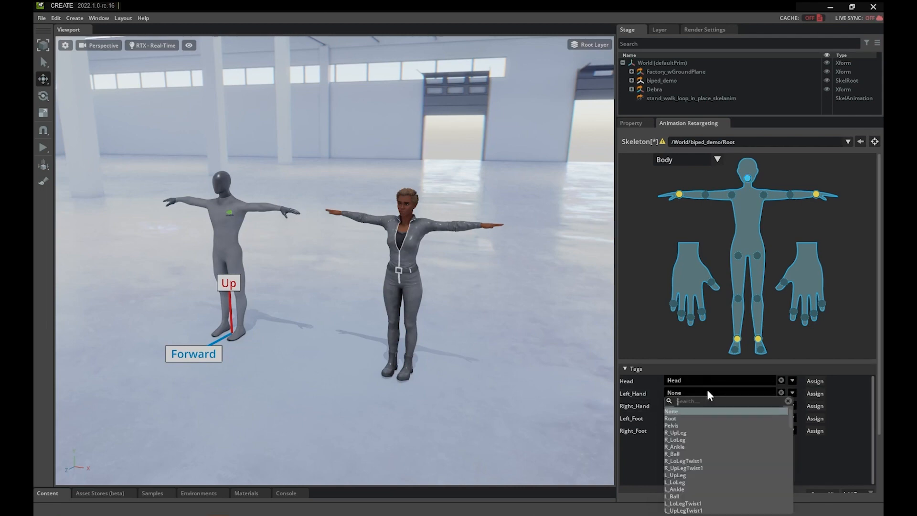
{"action": "type", "text": "wrist"}
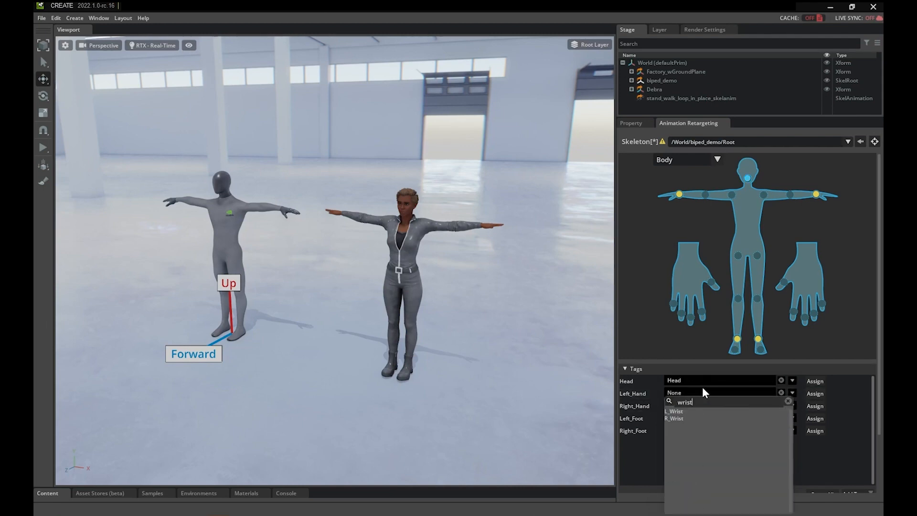
{"action": "left_click", "coordinate": [675, 411]}
{"action": "left_click", "coordinate": [680, 405]}
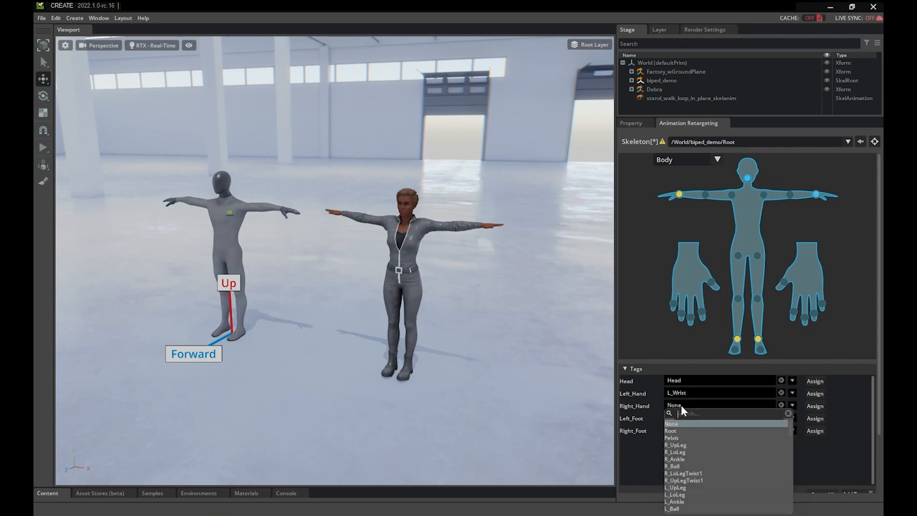
{"action": "type", "text": "wrist"}
{"action": "left_click", "coordinate": [677, 431]}
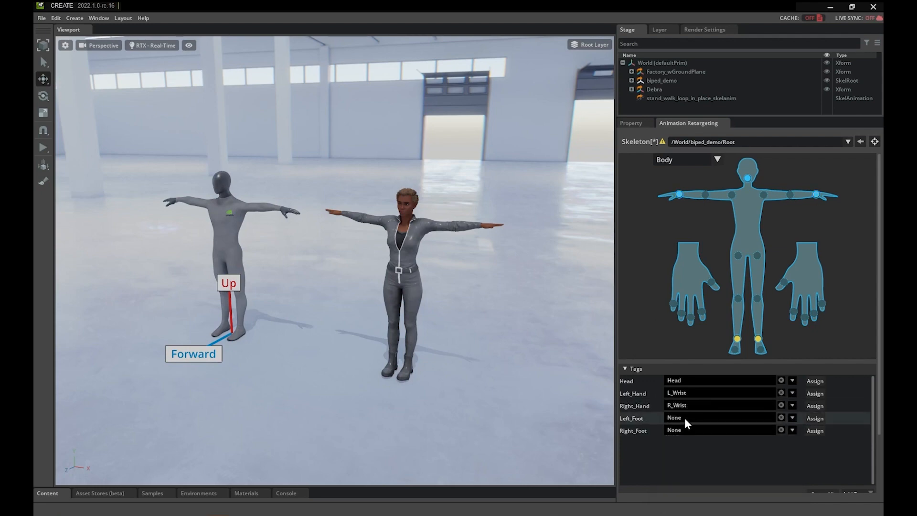
Assign the L_Ankle joint to the Left_Foot tag and R_Ankle to the Right_Foot tag
{"action": "left_click", "coordinate": [688, 417]}
{"action": "type", "text": "ank"}
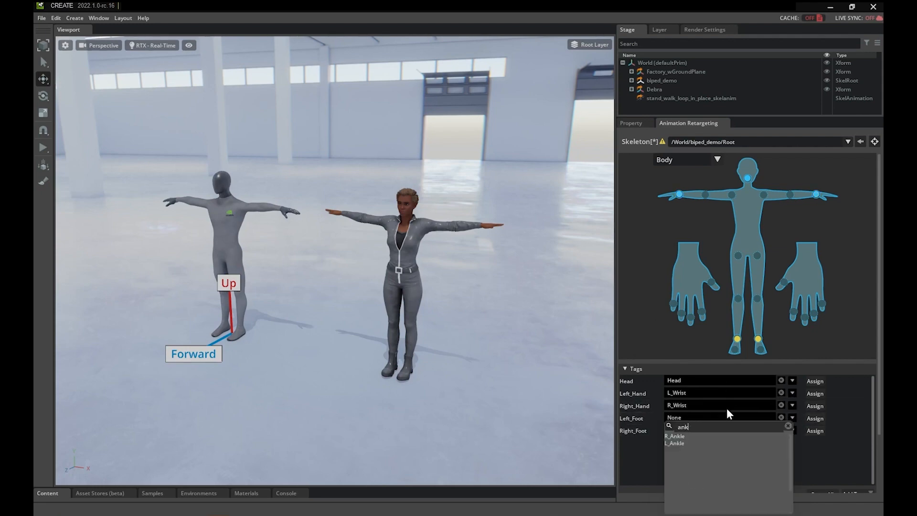
{"action": "left_click", "coordinate": [671, 442]}
{"action": "left_click", "coordinate": [678, 431]}
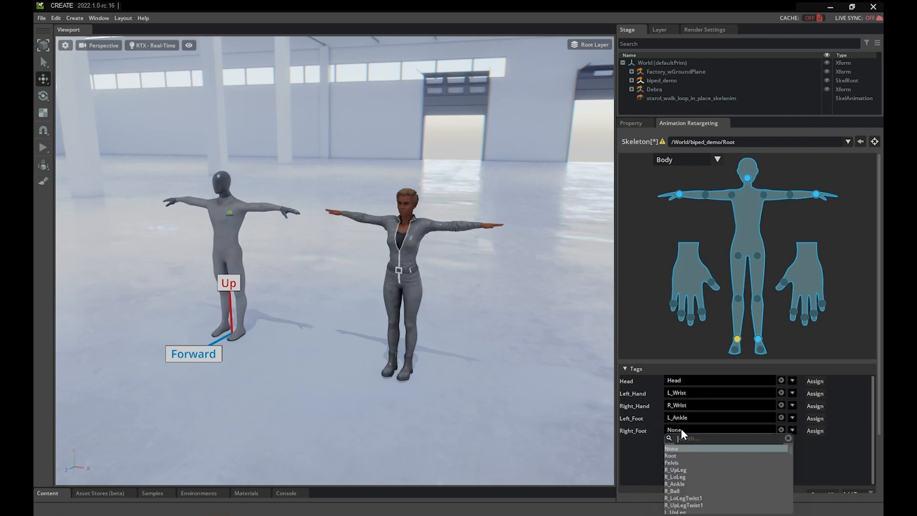
{"action": "type", "text": "ank"}
{"action": "left_click", "coordinate": [671, 448]}
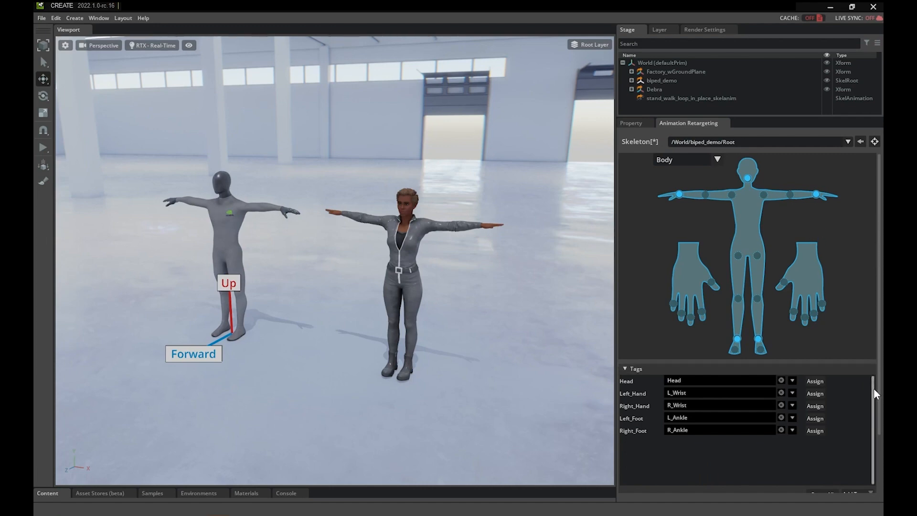
Look through the additional body tags offered for the skeleton without adding any
{"action": "left_click_drag", "start_coordinate": [880, 393], "coordinate": [882, 403]}
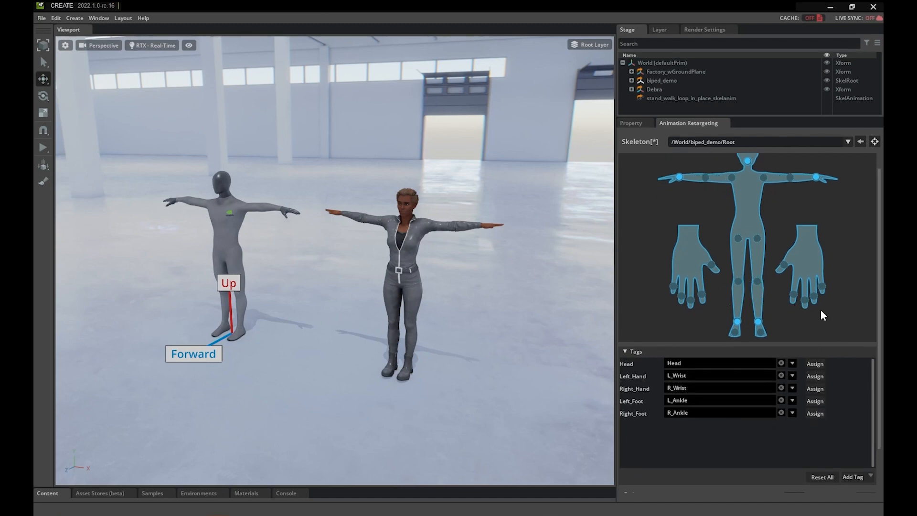
{"action": "left_click", "coordinate": [854, 476]}
{"action": "mouse_move", "coordinate": [855, 483]}
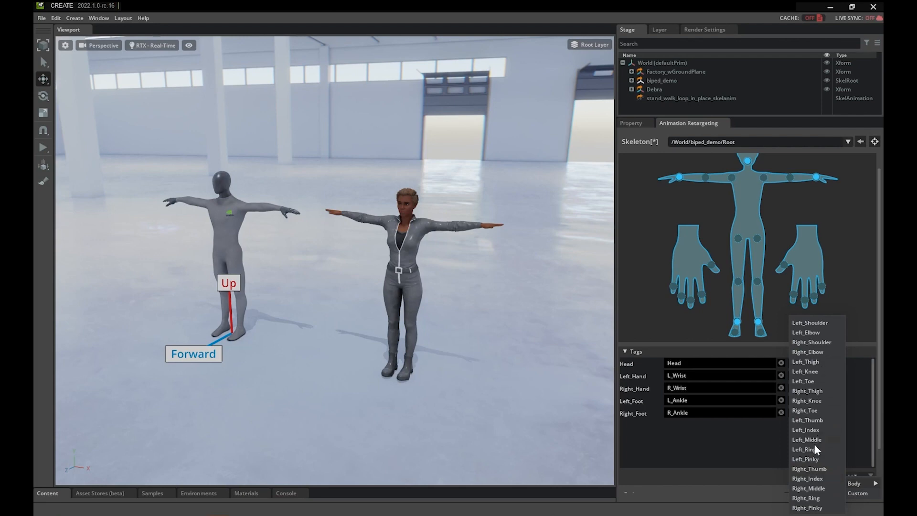
{"action": "left_click", "coordinate": [877, 424]}
Add a custom tag named Tail to the biped skeleton and delete it again
{"action": "left_click", "coordinate": [858, 477]}
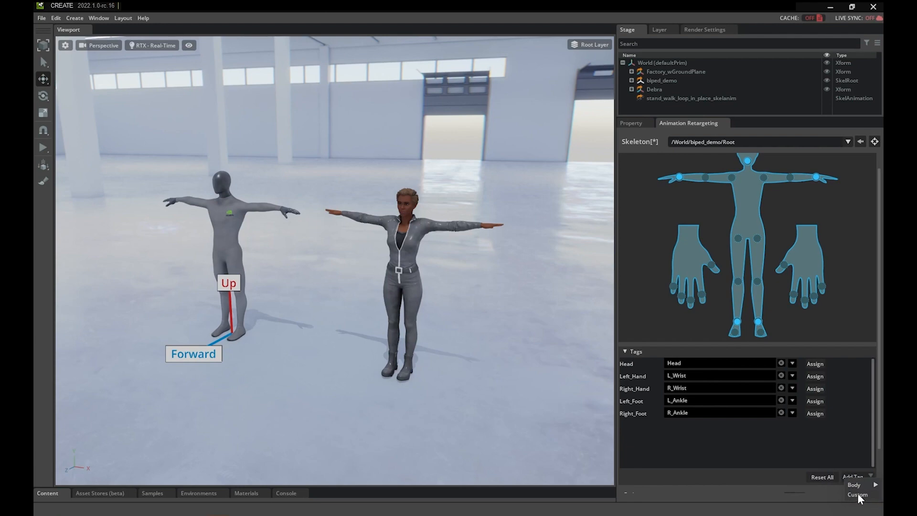
{"action": "left_click", "coordinate": [858, 494]}
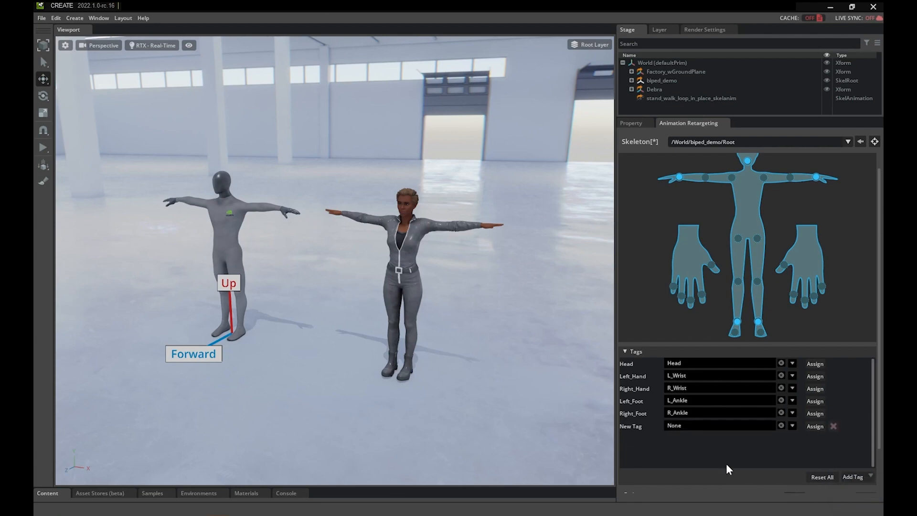
{"action": "double_click", "coordinate": [635, 427]}
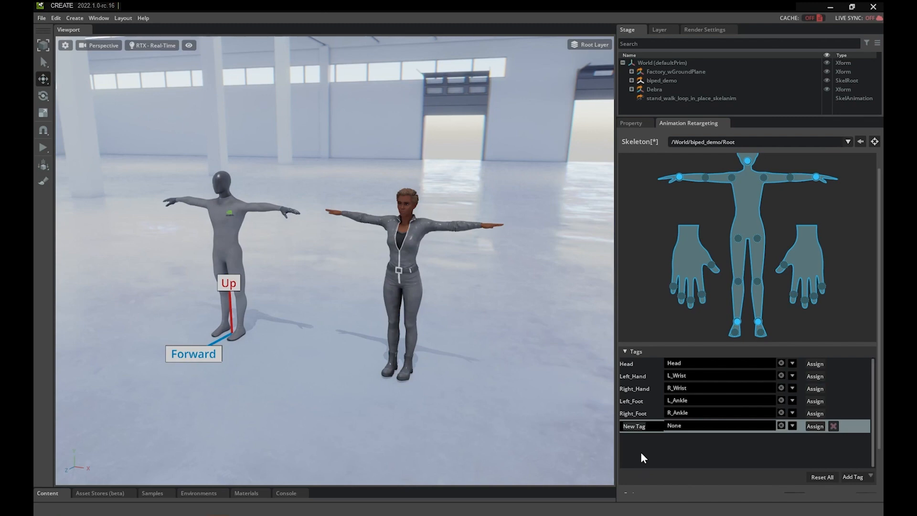
{"action": "type", "text": "Tail"}
{"action": "key", "text": "Return"}
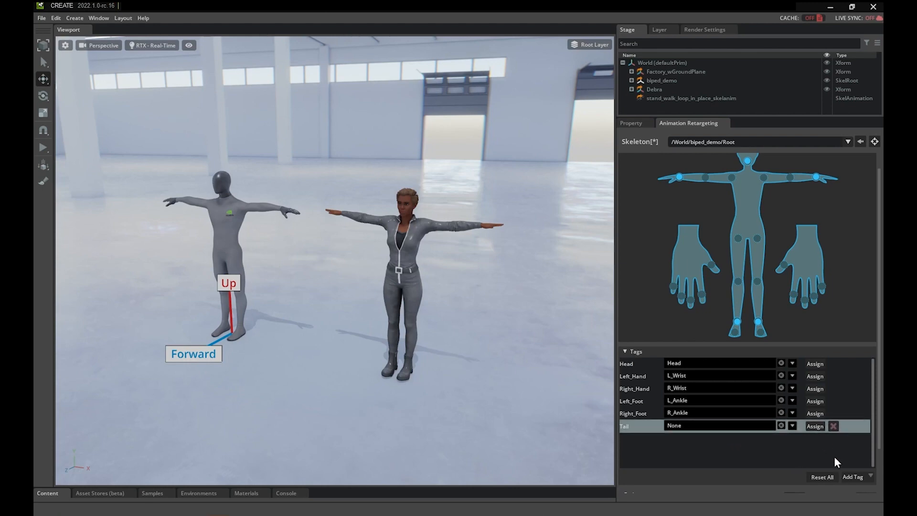
{"action": "left_click", "coordinate": [833, 426]}
Switch the skeleton's forward direction to X and set it back to Z
{"action": "scroll", "coordinate": [876, 420], "scroll_direction": "down", "scroll_amount": 2}
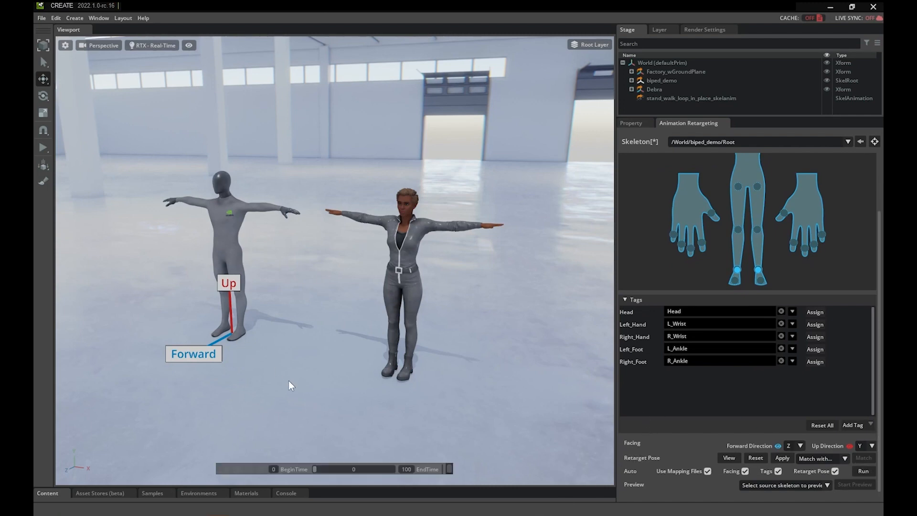
{"action": "mouse_move", "coordinate": [629, 447]}
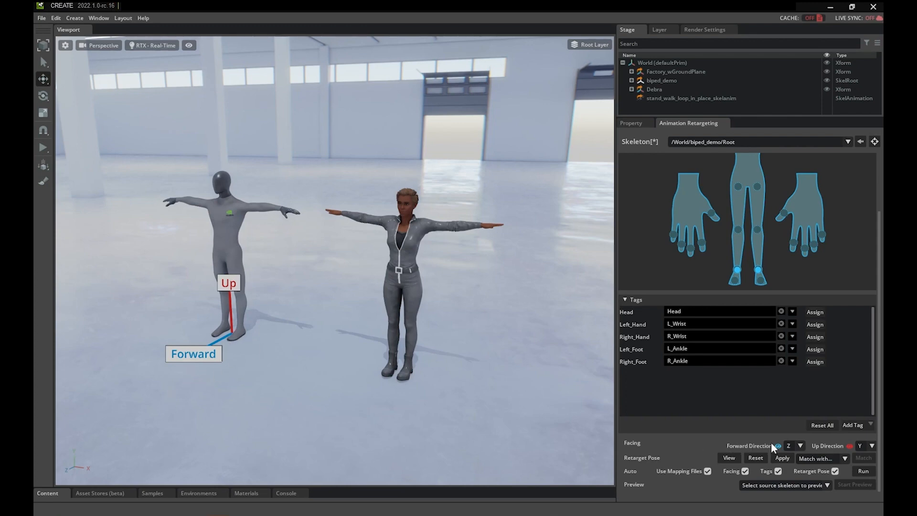
{"action": "left_click", "coordinate": [799, 446]}
{"action": "left_click", "coordinate": [794, 456]}
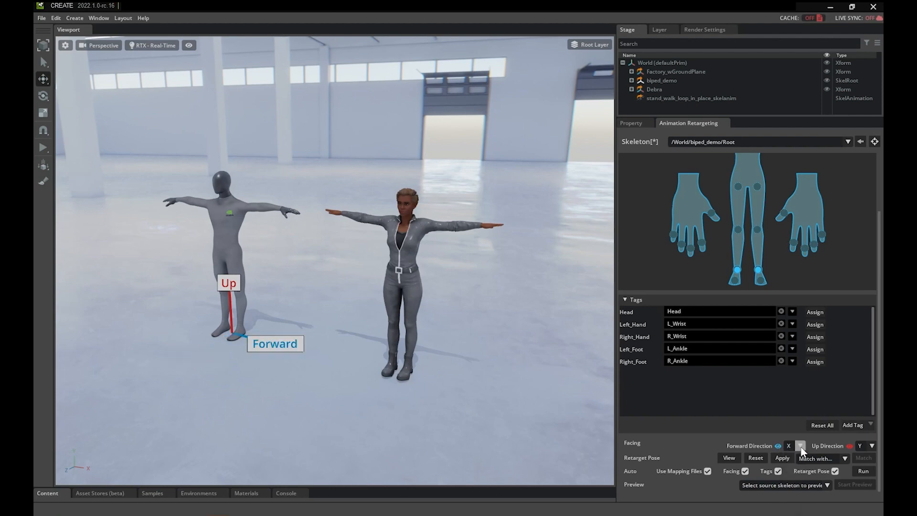
{"action": "left_click", "coordinate": [798, 446]}
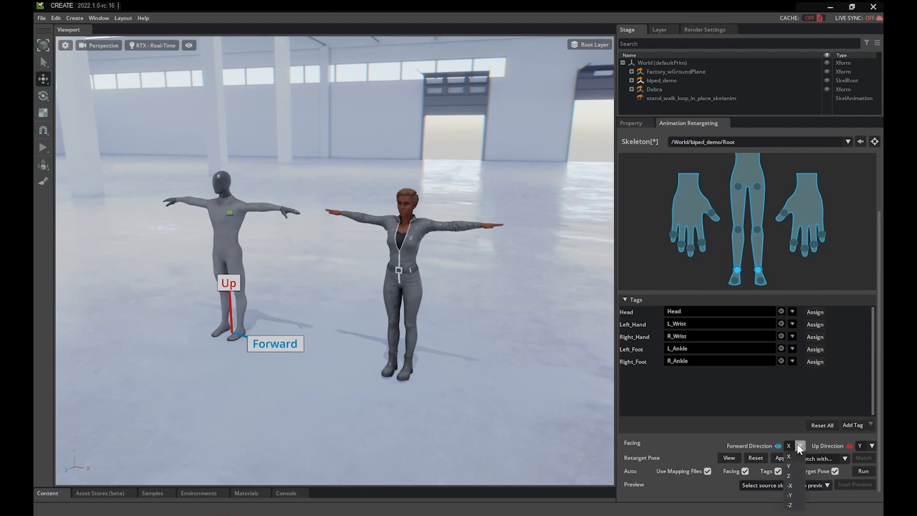
{"action": "left_click", "coordinate": [790, 475]}
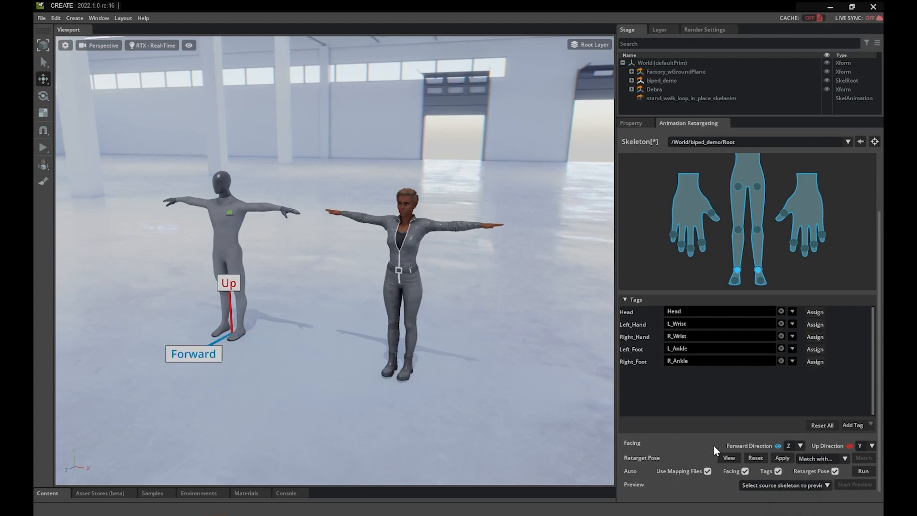
Hide the forward and up direction indicators on the biped and show them again
{"action": "left_click", "coordinate": [778, 445]}
{"action": "left_click", "coordinate": [848, 445]}
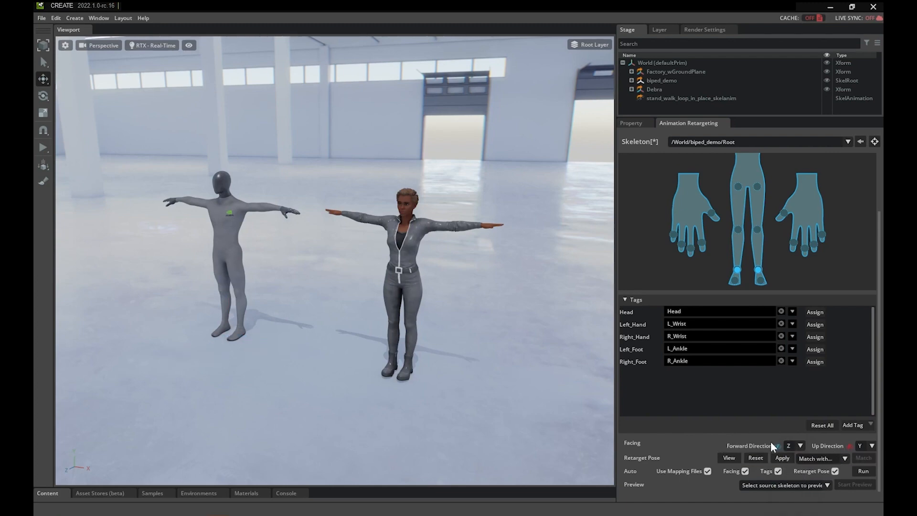
{"action": "left_click", "coordinate": [778, 446]}
{"action": "left_click", "coordinate": [849, 446]}
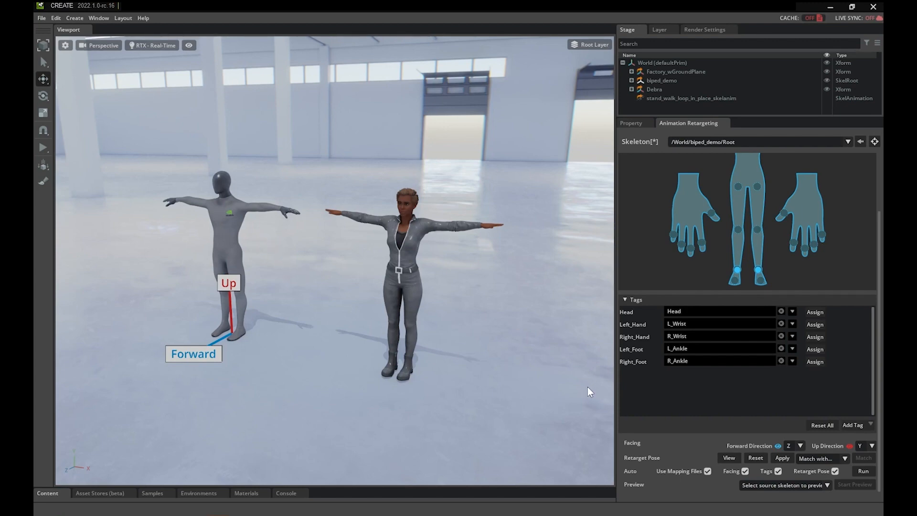
Expand the biped_demo skeleton's joint hierarchy from the Root joint through Pelvis and Spine1
{"action": "key", "text": "a"}
{"action": "right_click_drag", "start_coordinate": [265, 256], "coordinate": [331, 246]}
{"action": "key", "text": "w"}
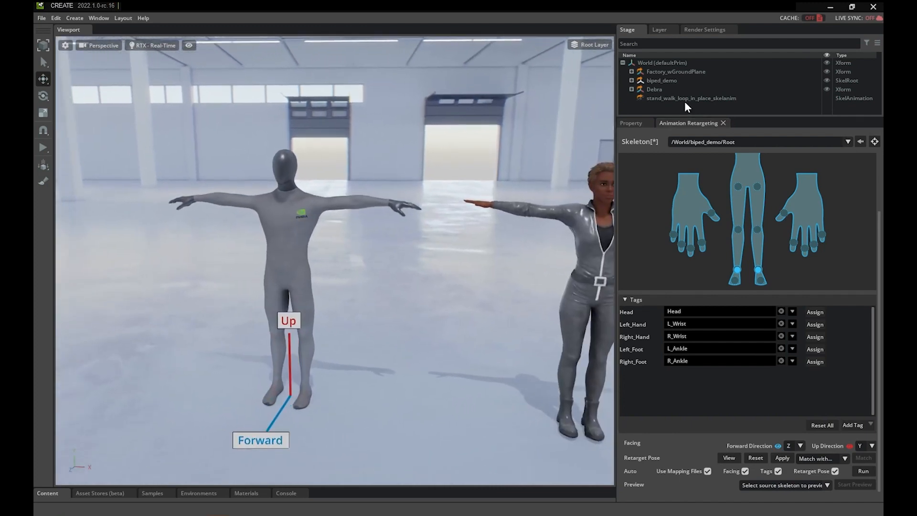
{"action": "left_click", "coordinate": [631, 80]}
{"action": "left_click", "coordinate": [641, 89]}
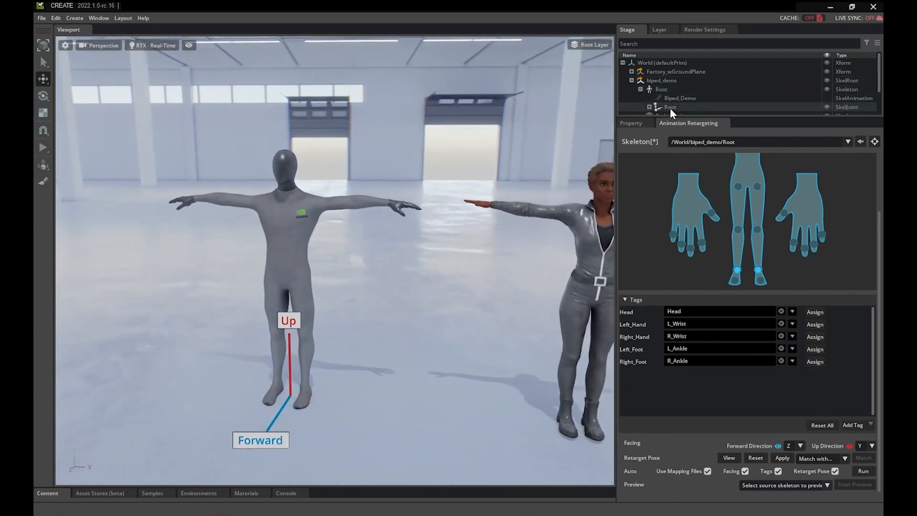
{"action": "left_click_drag", "start_coordinate": [684, 116], "coordinate": [683, 169]}
{"action": "left_click", "coordinate": [651, 110]}
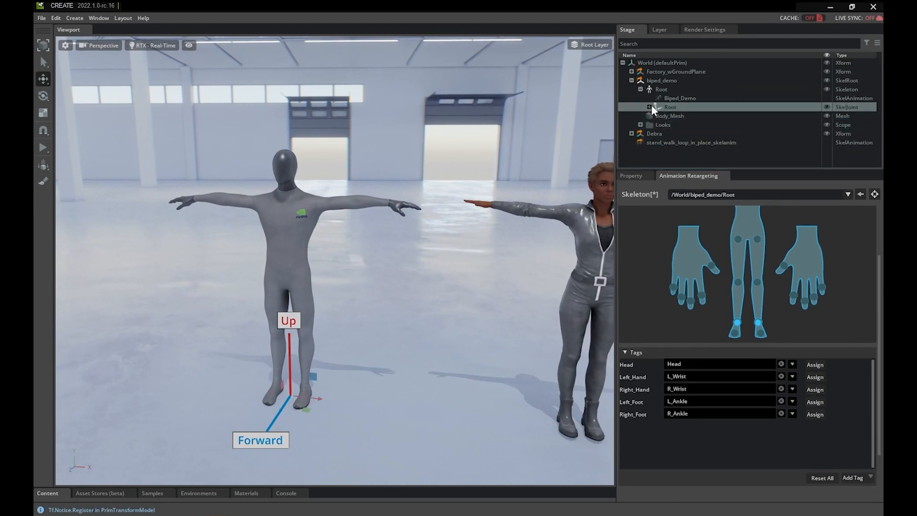
{"action": "left_click", "coordinate": [649, 107]}
{"action": "left_click", "coordinate": [658, 116]}
{"action": "left_click", "coordinate": [667, 142]}
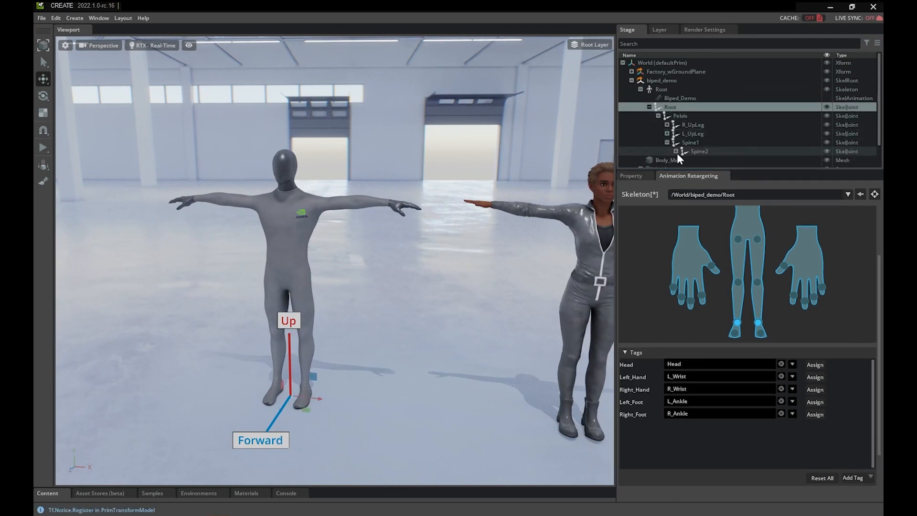
Expand the biped's joints from Spine2 through Chest and both clavicles to expose the L_UpArm and R_UpArm joints
{"action": "left_click", "coordinate": [675, 151]}
{"action": "left_click_drag", "start_coordinate": [709, 167], "coordinate": [710, 203]}
{"action": "left_click", "coordinate": [684, 160]}
{"action": "left_click", "coordinate": [693, 169]}
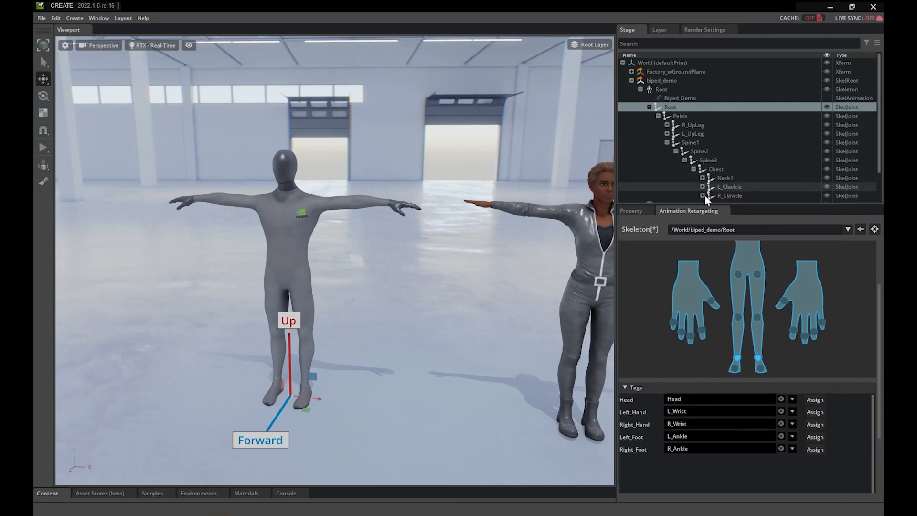
{"action": "left_click", "coordinate": [702, 186]}
{"action": "left_click_drag", "start_coordinate": [772, 204], "coordinate": [772, 234]}
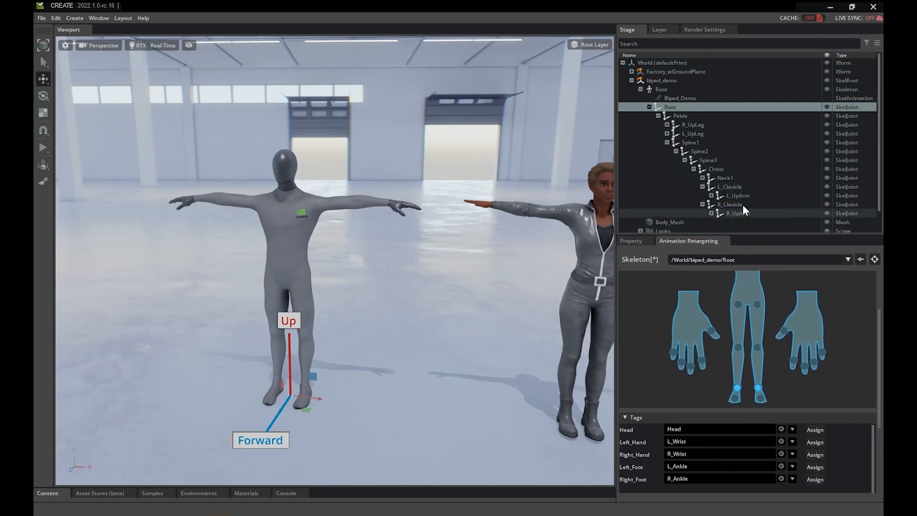
Rotate the biped's L_UpArm and R_UpArm joints downward so both arms hang at an angle beside the body
{"action": "left_click", "coordinate": [773, 196]}
{"action": "right_click_drag", "start_coordinate": [340, 224], "coordinate": [339, 217]}
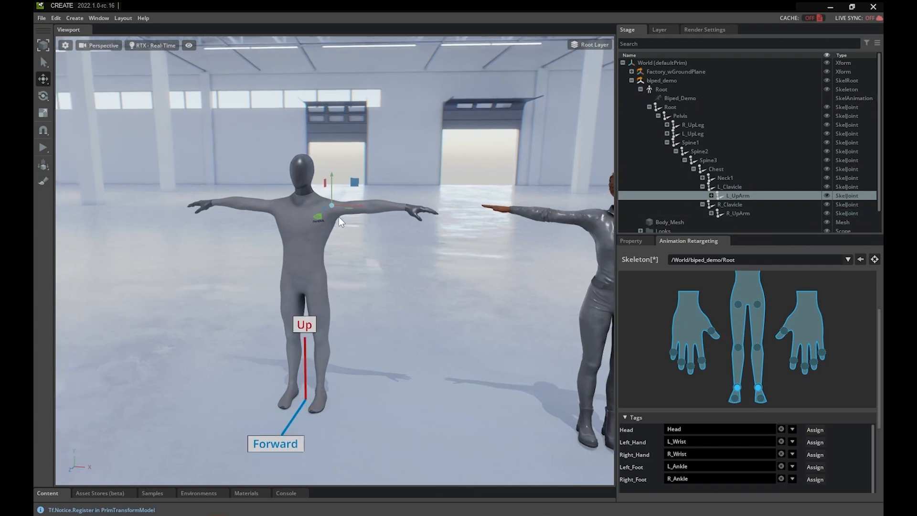
{"action": "key", "text": "e"}
{"action": "left_click_drag", "start_coordinate": [377, 224], "coordinate": [382, 249]}
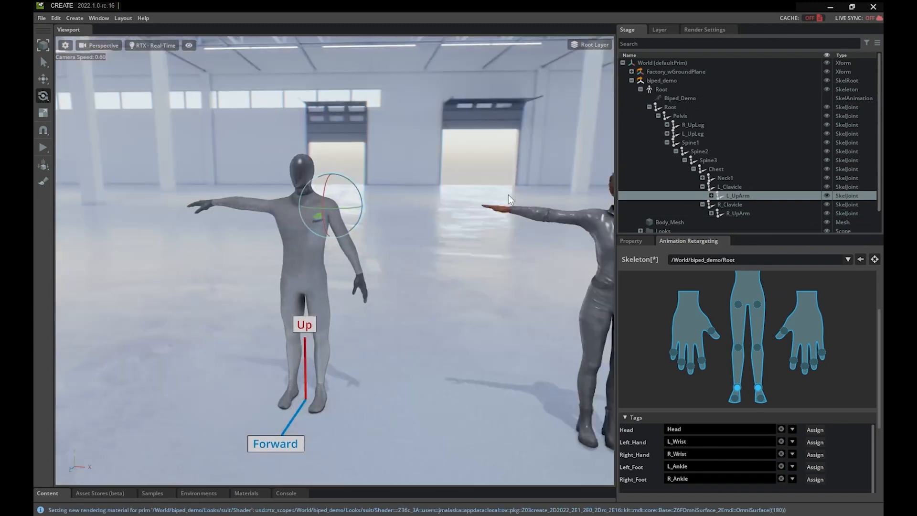
{"action": "left_click", "coordinate": [738, 213]}
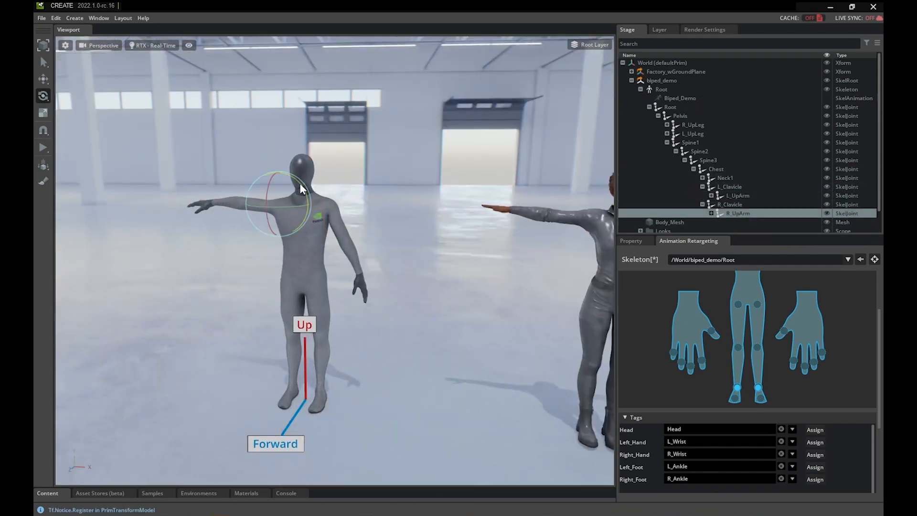
{"action": "left_click_drag", "start_coordinate": [300, 182], "coordinate": [316, 156]}
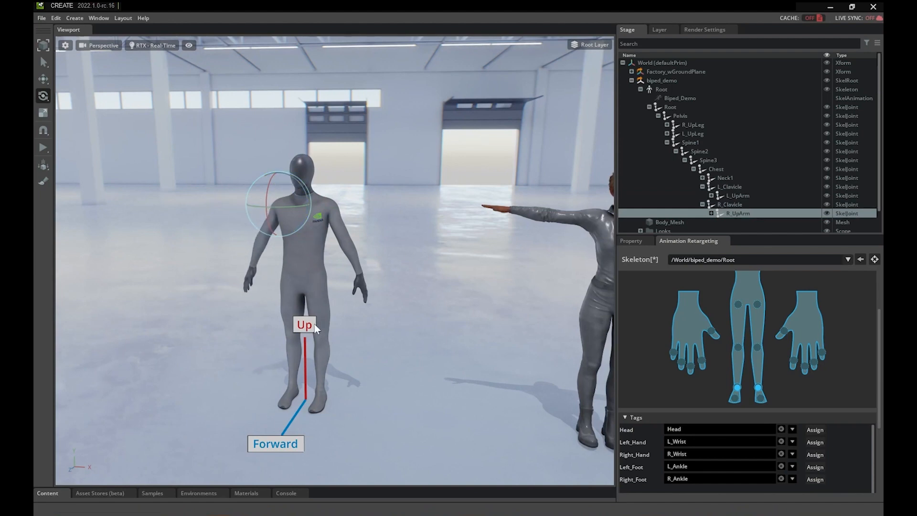
Match the biped_demo skeleton's retarget pose with the /World/Debra/ManRoot/Debra/Debra skeleton
{"action": "left_click_drag", "start_coordinate": [755, 234], "coordinate": [749, 125]}
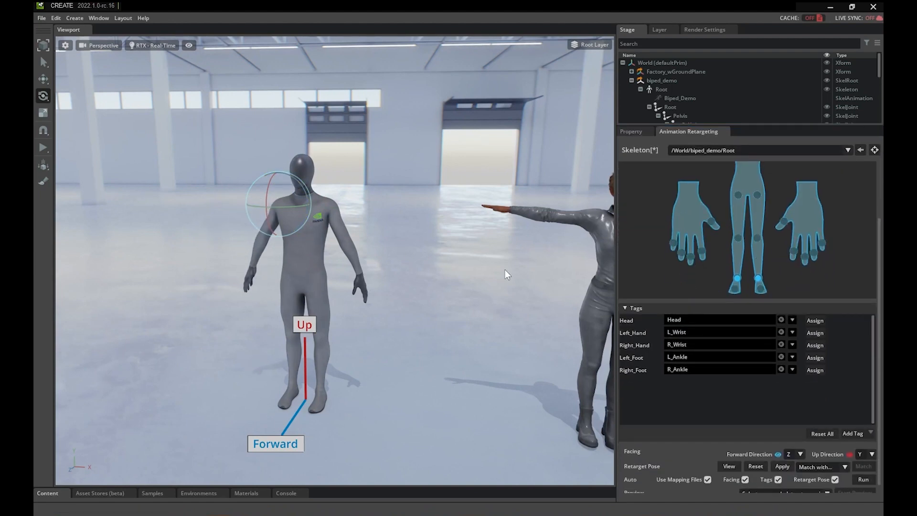
{"action": "right_click_drag", "start_coordinate": [505, 269], "coordinate": [443, 289]}
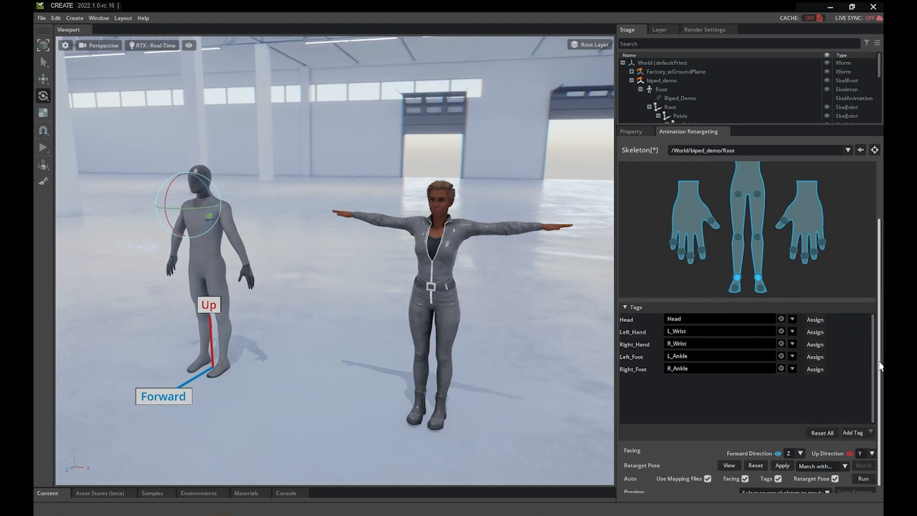
{"action": "scroll", "coordinate": [874, 381], "scroll_direction": "down", "scroll_amount": 1}
{"action": "left_click", "coordinate": [749, 457]}
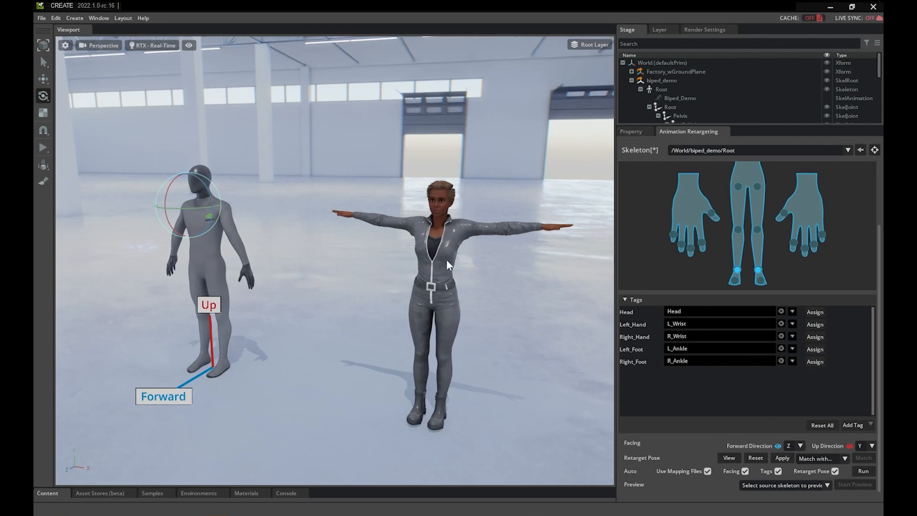
{"action": "left_click", "coordinate": [818, 459]}
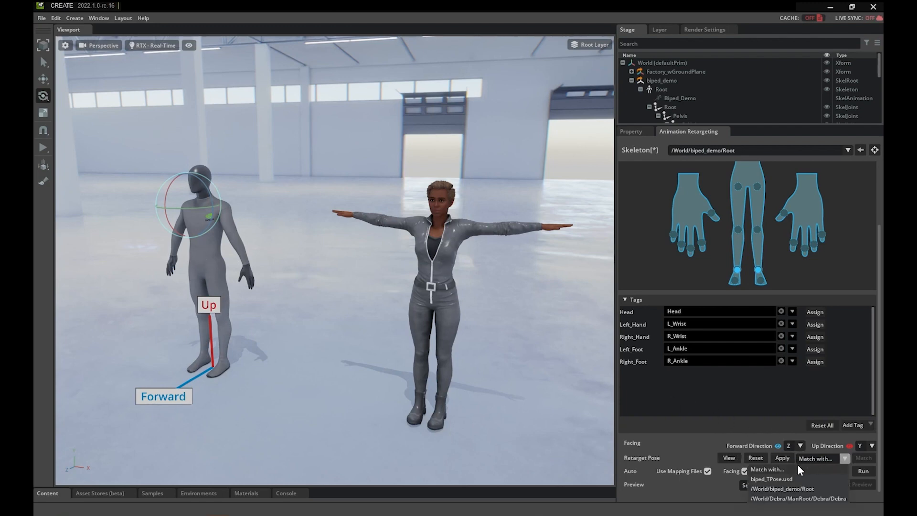
{"action": "left_click", "coordinate": [798, 498]}
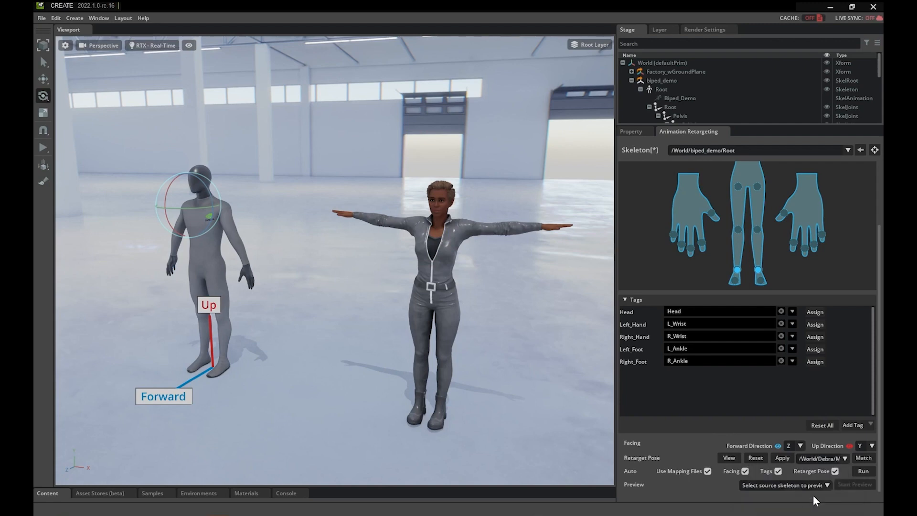
{"action": "left_click", "coordinate": [863, 461]}
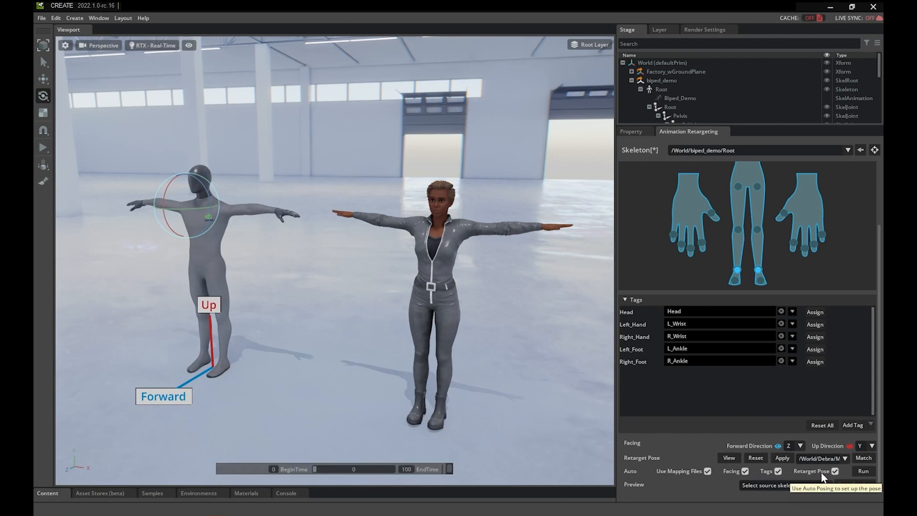
Limit the automatic setup to Facing and Tags by disabling Use Mapping Files and Retarget Pose
{"action": "left_click", "coordinate": [707, 470]}
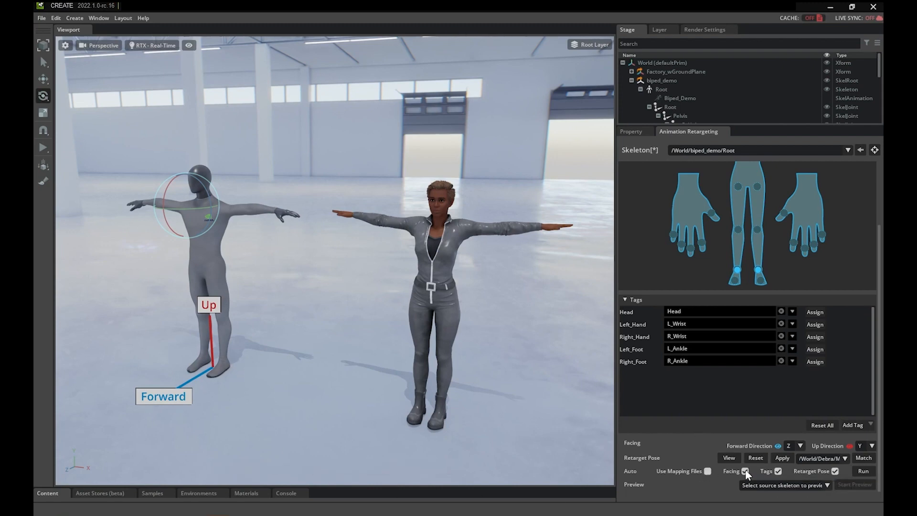
{"action": "left_click", "coordinate": [778, 471]}
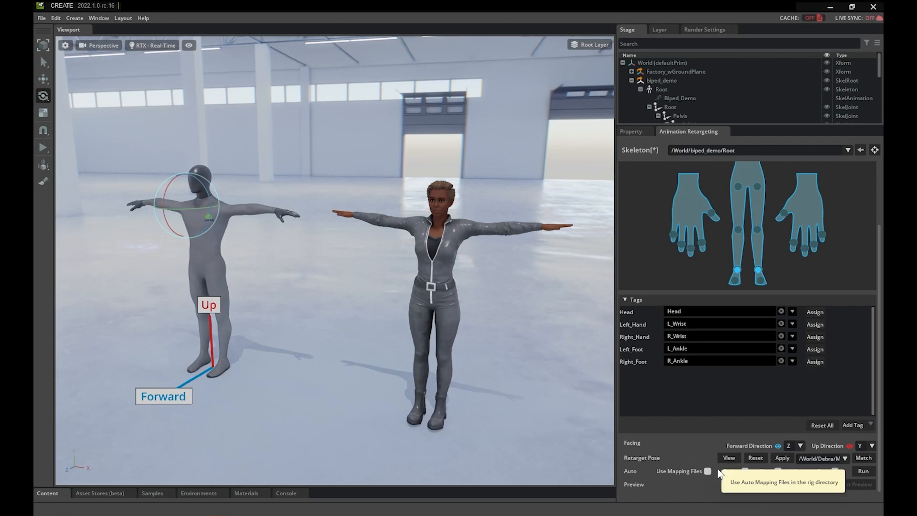
{"action": "left_click", "coordinate": [707, 471]}
{"action": "left_click", "coordinate": [778, 471]}
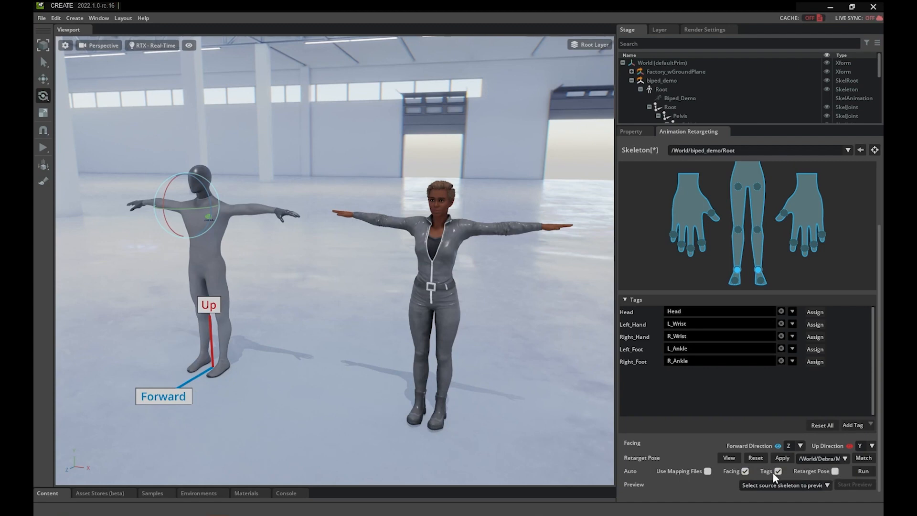
Clear the biped's joint assignments for the Right_Foot, Left_Foot, Right_Hand, Left_Hand and Head tags
{"action": "left_click", "coordinate": [781, 361]}
{"action": "left_click", "coordinate": [781, 349]}
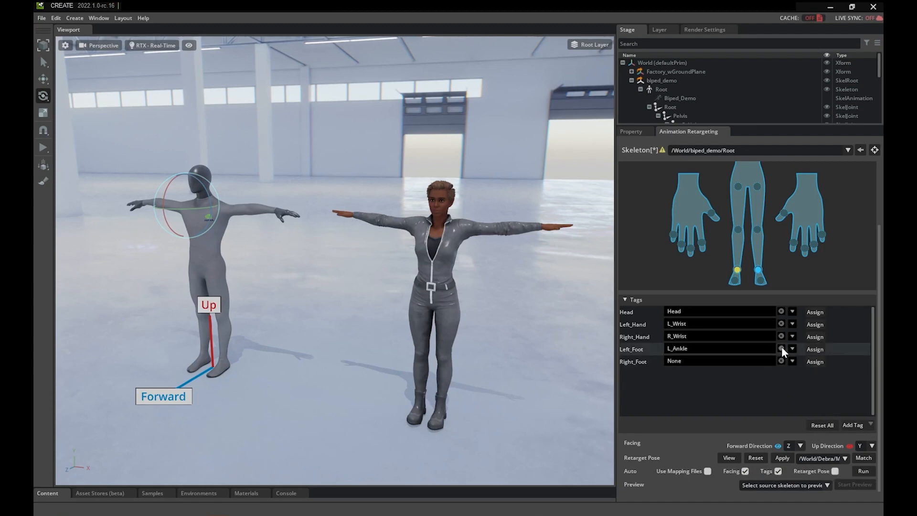
{"action": "left_click", "coordinate": [781, 335]}
{"action": "left_click", "coordinate": [780, 324]}
{"action": "left_click", "coordinate": [780, 310]}
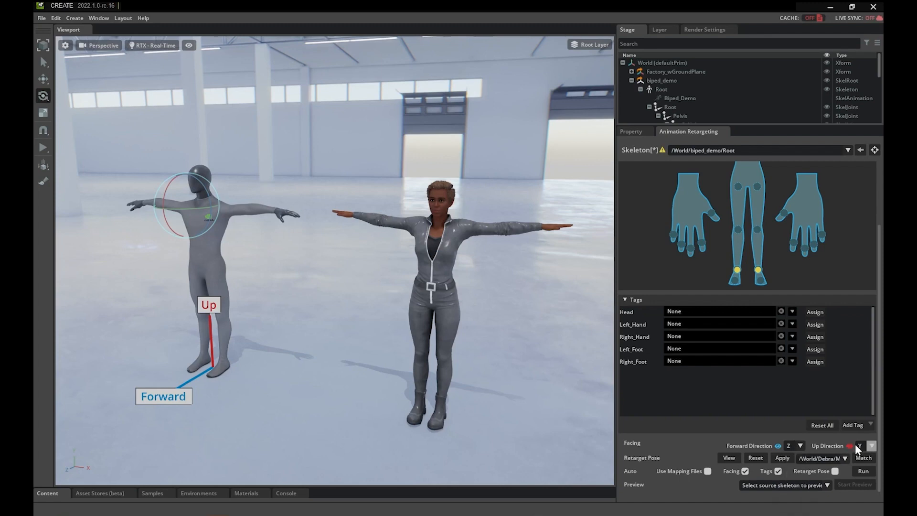
Set the biped's forward direction to X and up direction to -Y, and run the automatic facing and tag setup
{"action": "left_click", "coordinate": [800, 445]}
{"action": "left_click", "coordinate": [789, 455]}
{"action": "left_click", "coordinate": [871, 445]}
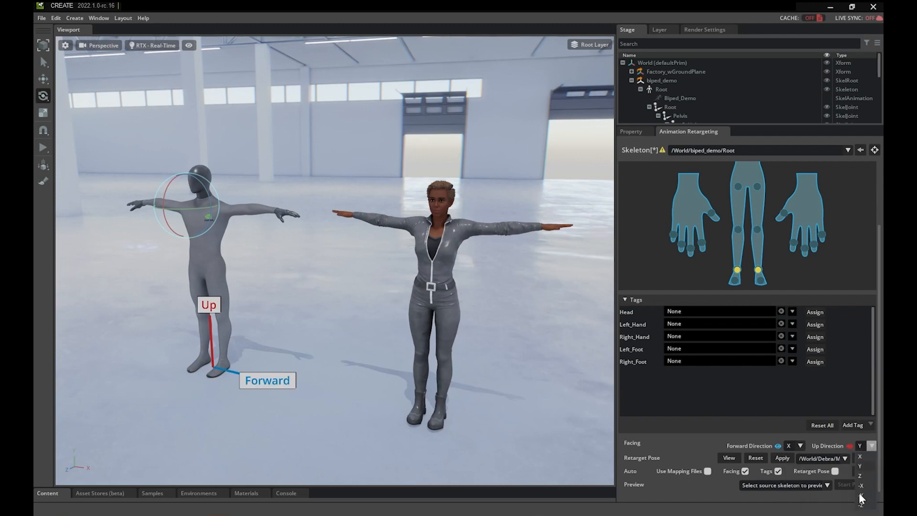
{"action": "left_click", "coordinate": [858, 491]}
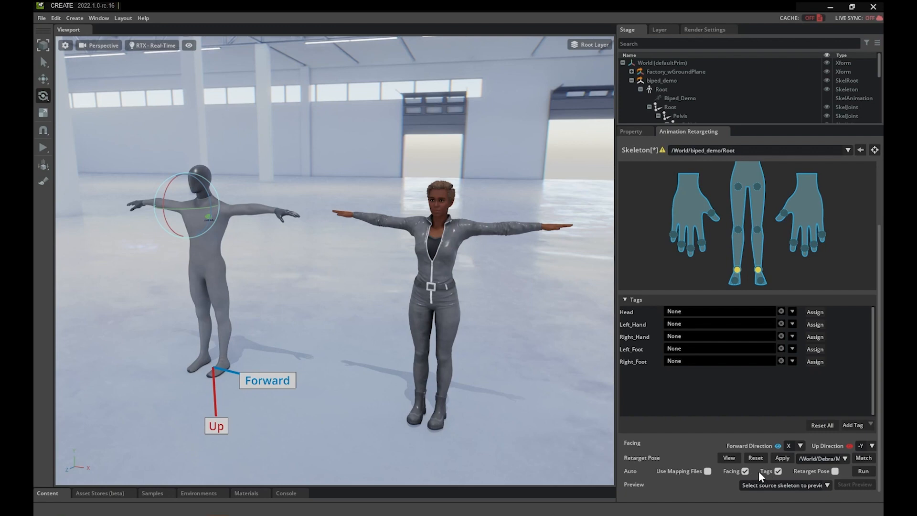
{"action": "left_click", "coordinate": [863, 471]}
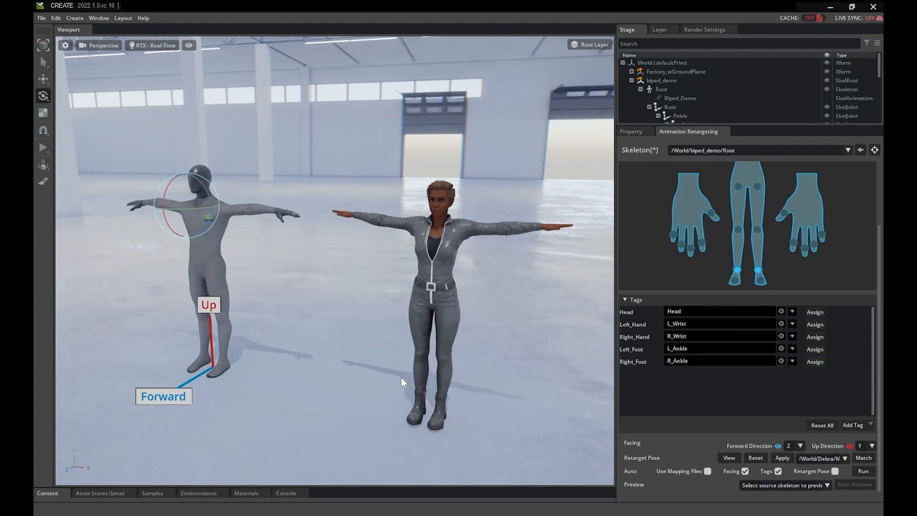
Switch the skeleton being configured to Debra, back to biped_demo, and to Debra again to compare their setups
{"action": "left_click", "coordinate": [744, 151]}
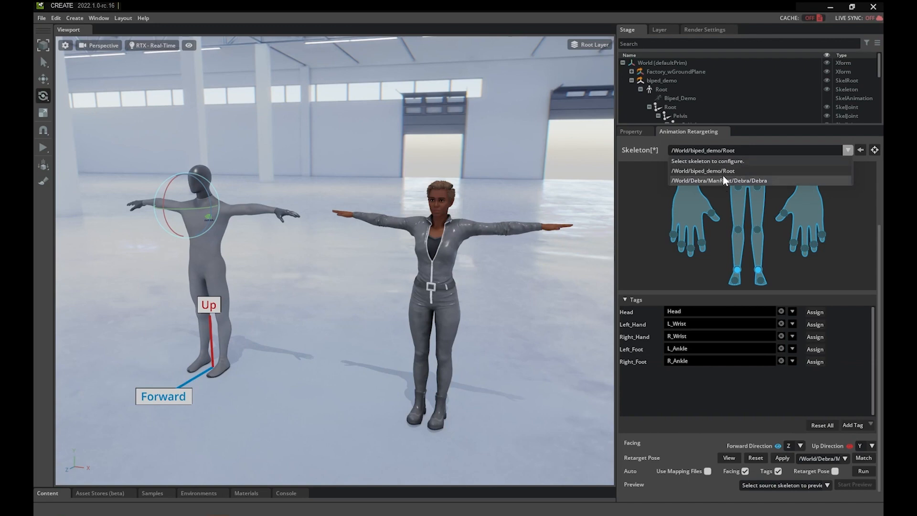
{"action": "left_click", "coordinate": [722, 180]}
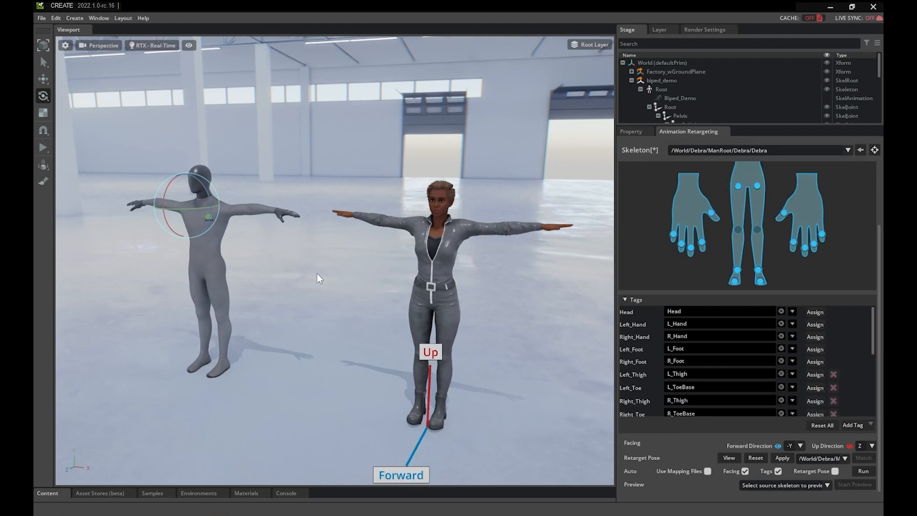
{"action": "left_click", "coordinate": [732, 150]}
{"action": "left_click", "coordinate": [721, 171]}
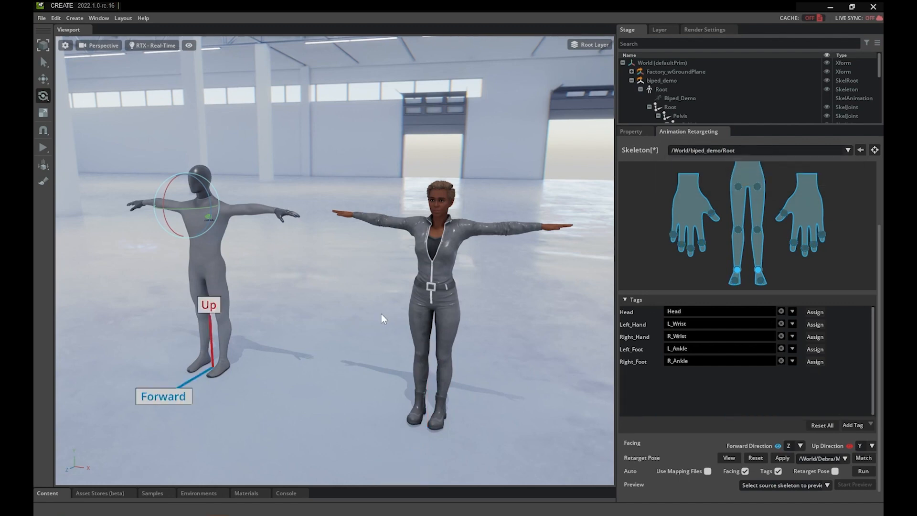
{"action": "left_click", "coordinate": [726, 150]}
{"action": "left_click", "coordinate": [726, 180]}
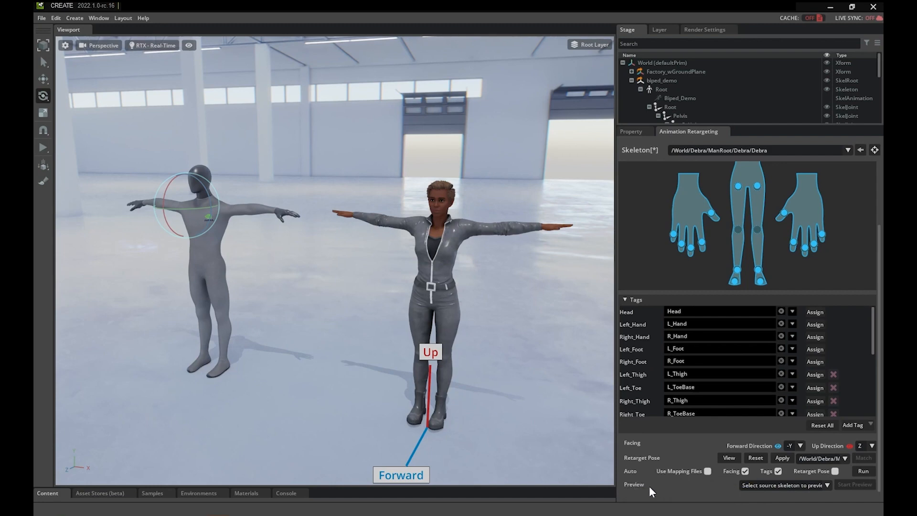
Start a retargeting preview on the Debra skeleton with idle_wave.skelanim.usd as the source
{"action": "left_click", "coordinate": [777, 485]}
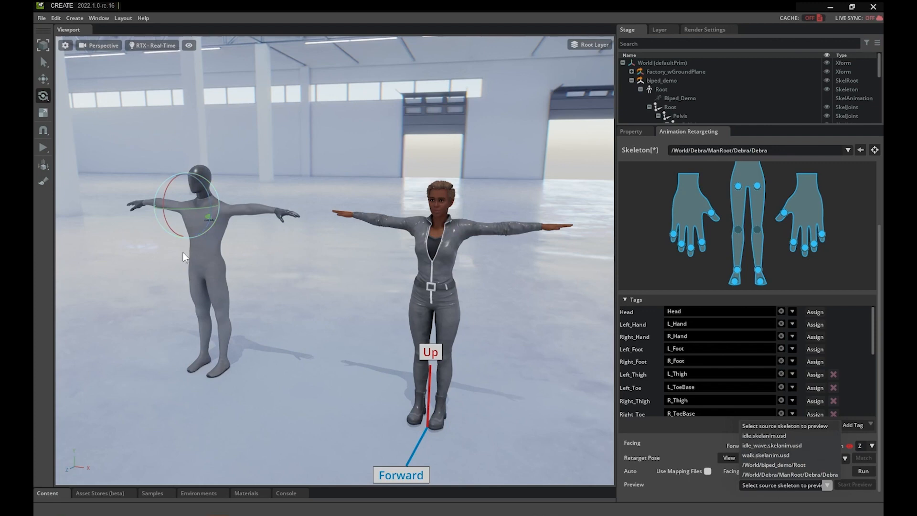
{"action": "left_click", "coordinate": [790, 445]}
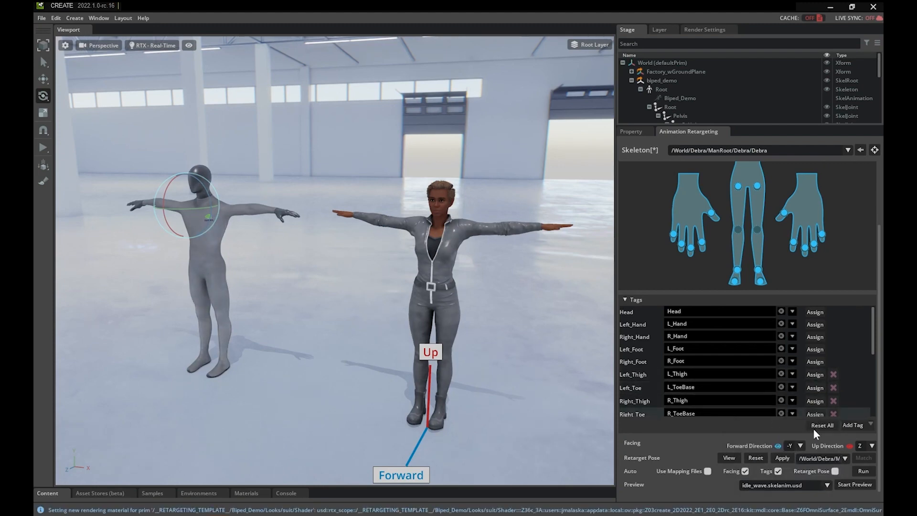
{"action": "left_click", "coordinate": [850, 484]}
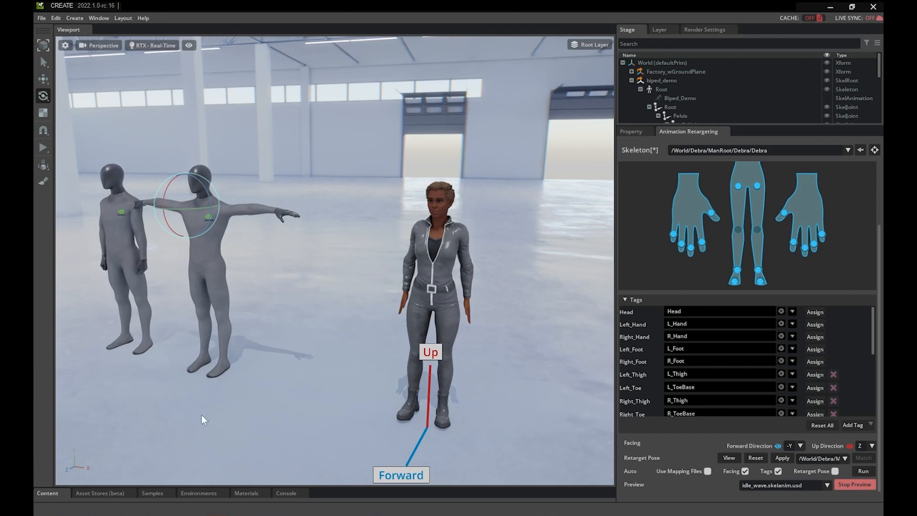
Scrub the preview animation to frame 28 and on to frame 60 to compare Debra's motion with the source biped
{"action": "mouse_move", "coordinate": [307, 474]}
{"action": "left_click_drag", "start_coordinate": [315, 468], "coordinate": [337, 469]}
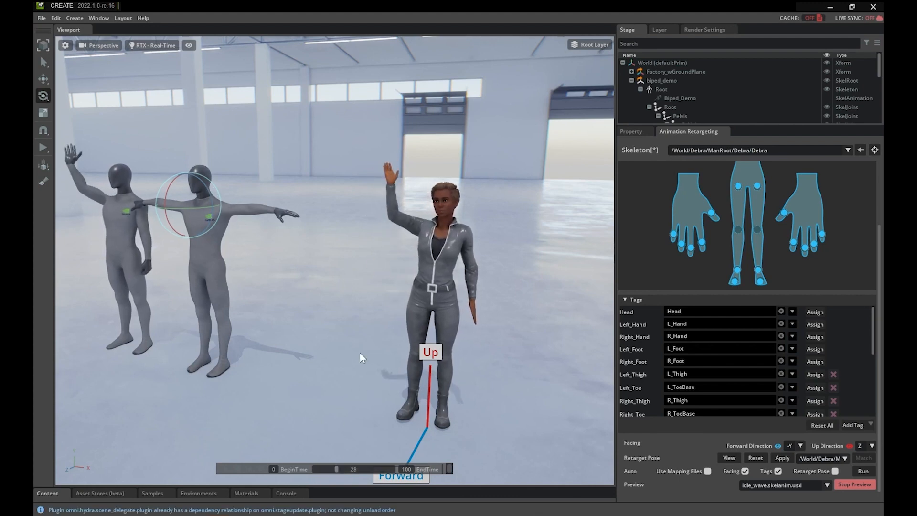
{"action": "mouse_move", "coordinate": [368, 347]}
{"action": "right_mouse_down"}
{"action": "mouse_move", "coordinate": [381, 342]}
{"action": "mouse_move", "coordinate": [377, 348]}
{"action": "right_mouse_up"}
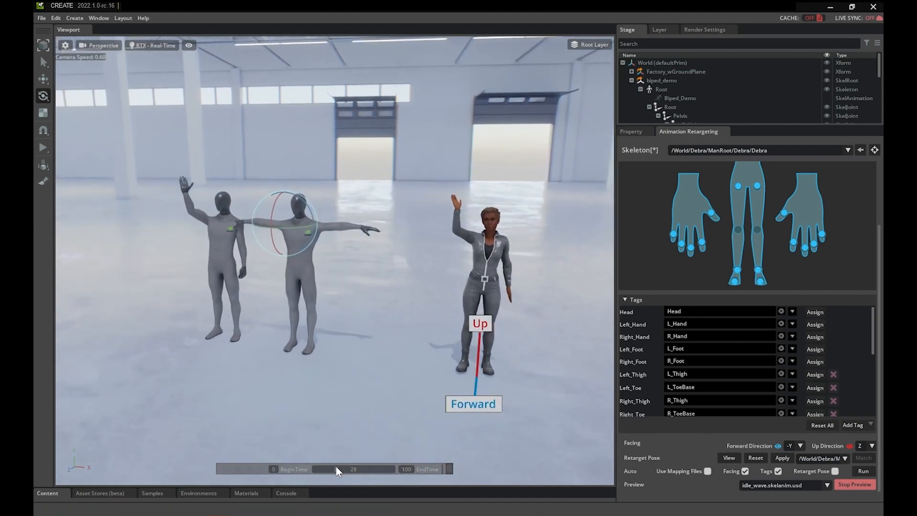
{"action": "left_click_drag", "start_coordinate": [336, 469], "coordinate": [362, 471]}
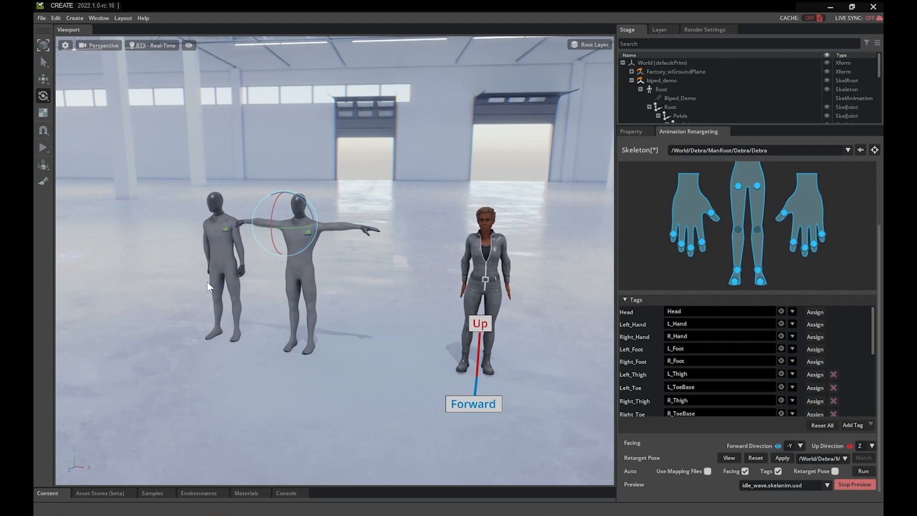
{"action": "mouse_move", "coordinate": [362, 469]}
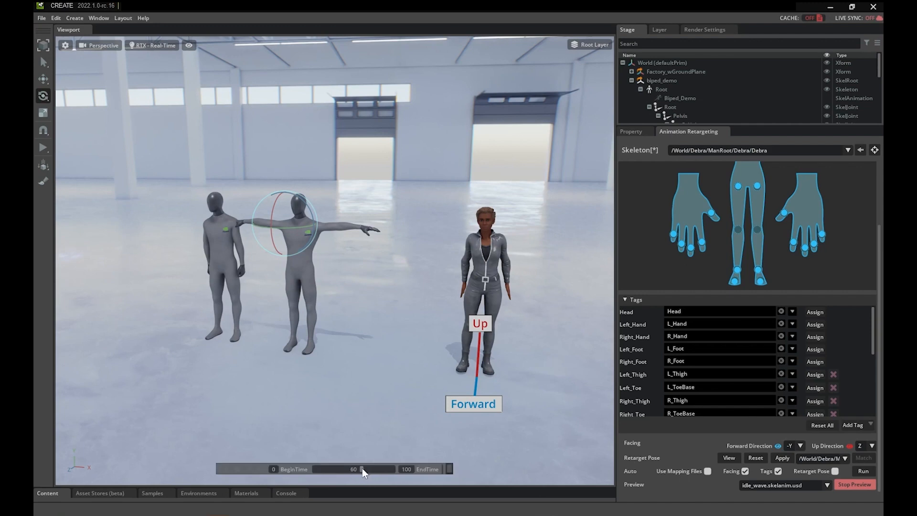
Scrub the preview animation back to its beginning and stop the retargeting preview on Debra
{"action": "left_click_drag", "start_coordinate": [361, 469], "coordinate": [314, 468]}
{"action": "left_click_drag", "start_coordinate": [356, 377], "coordinate": [322, 383], "text": "alt"}
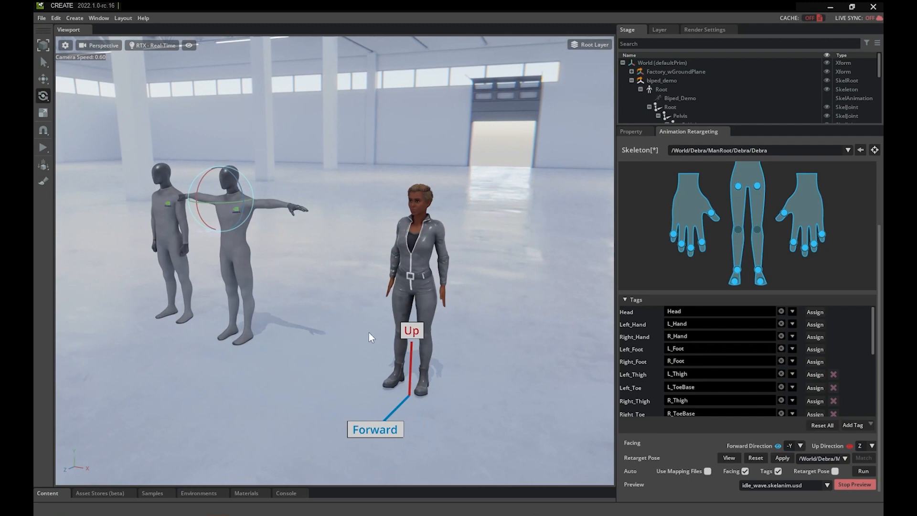
{"action": "left_click", "coordinate": [854, 484]}
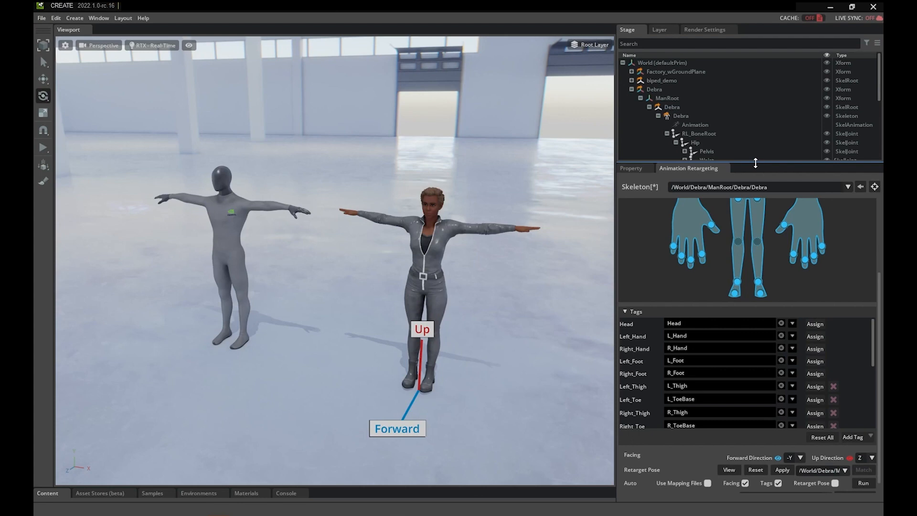
Collapse the Debra hierarchy in the stage tree so only the top-level prims are listed
{"action": "left_click_drag", "start_coordinate": [755, 164], "coordinate": [755, 133]}
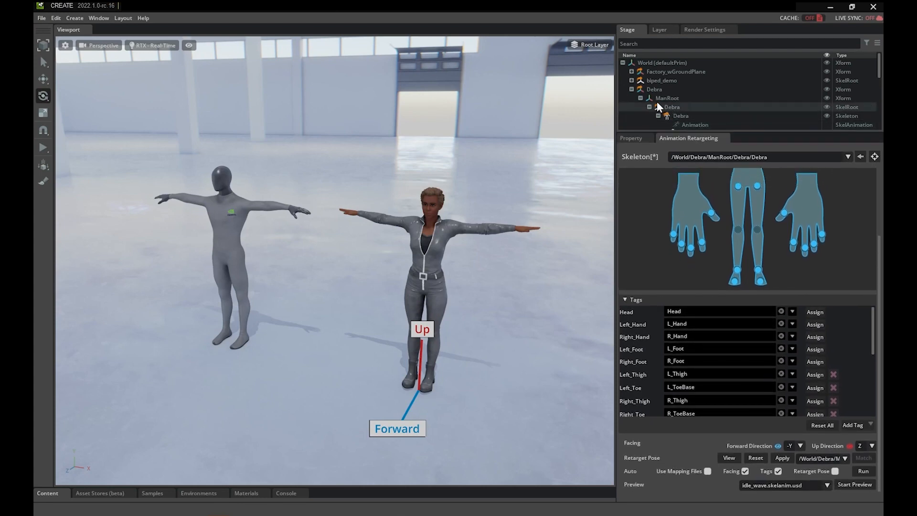
{"action": "left_click", "coordinate": [631, 89]}
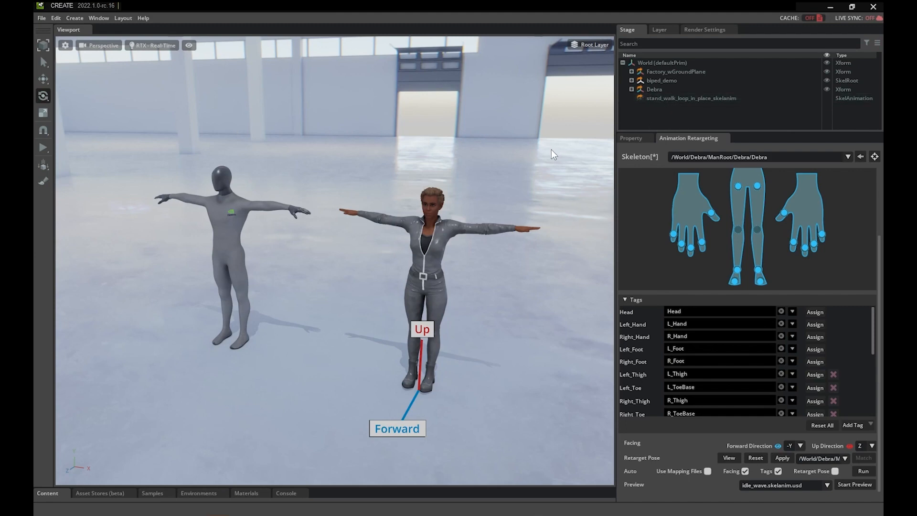
{"action": "right_click_drag", "start_coordinate": [551, 150], "coordinate": [555, 157]}
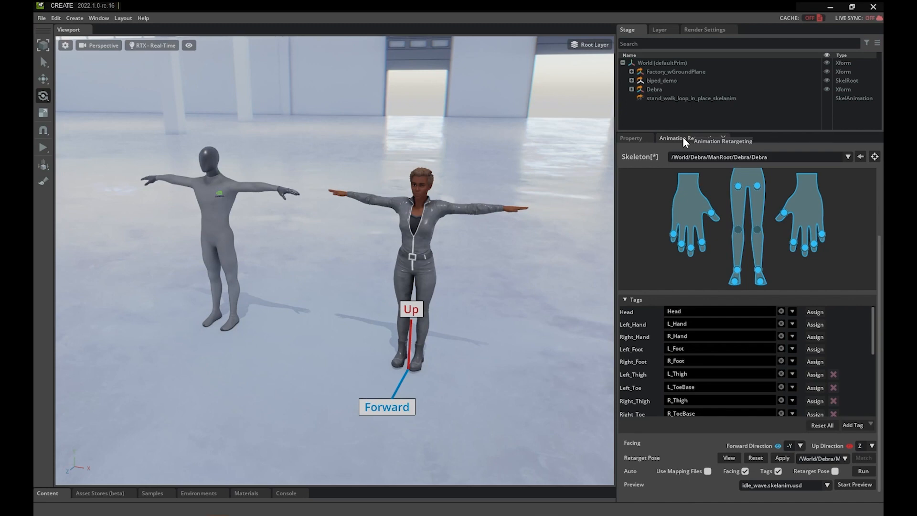
Add a Skeletal Binding to the stand_walk_loop_in_place_skelanim animation prim
{"action": "left_click", "coordinate": [677, 99]}
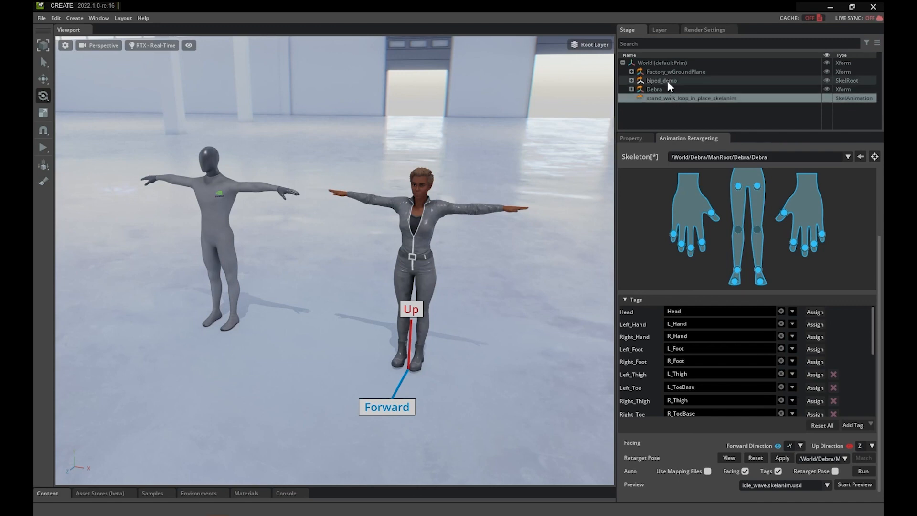
{"action": "right_click", "coordinate": [666, 98]}
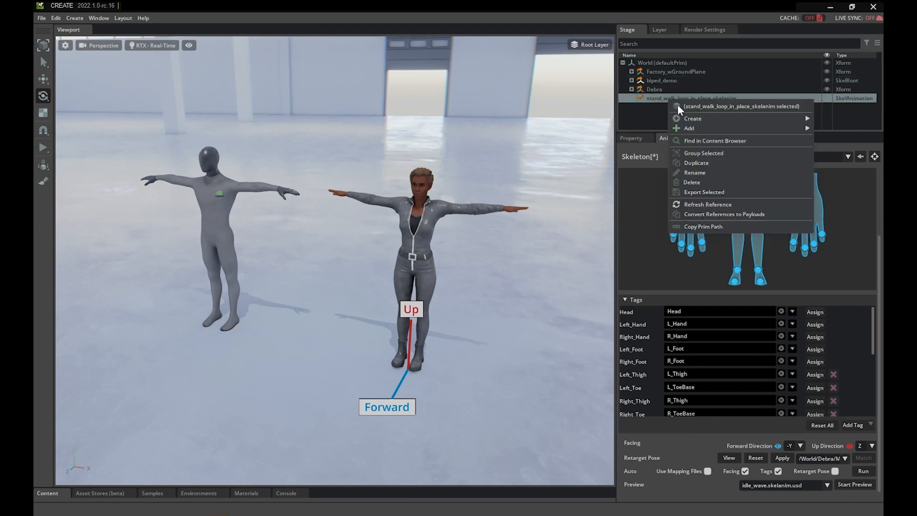
{"action": "mouse_move", "coordinate": [701, 127]}
{"action": "mouse_move", "coordinate": [831, 158]}
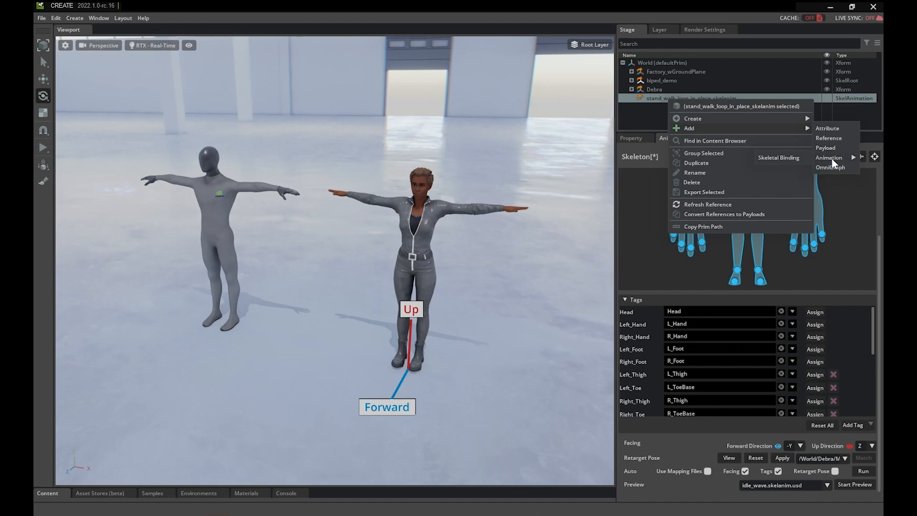
{"action": "left_click", "coordinate": [788, 157]}
Set the animation's Source Skeleton to the biped skeleton /World/biped_demo/Root in its skeletal binding properties
{"action": "left_click", "coordinate": [632, 139]}
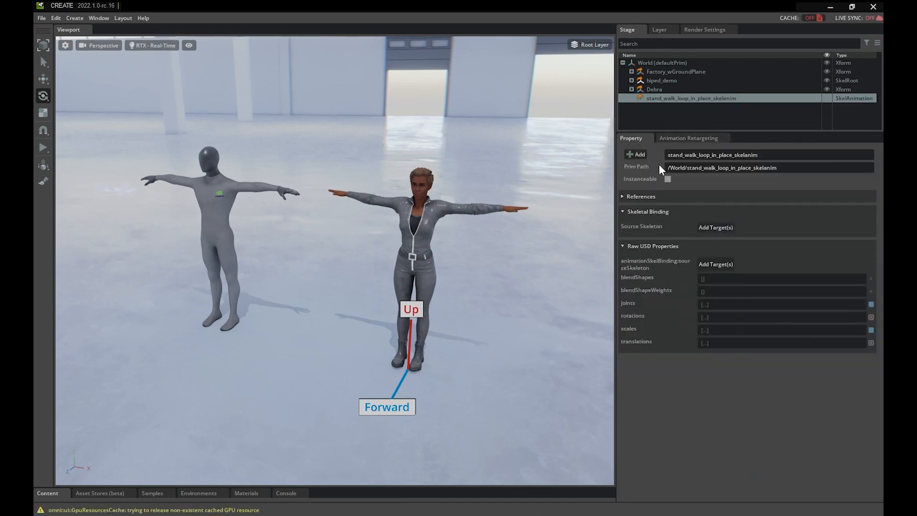
{"action": "left_click", "coordinate": [715, 227]}
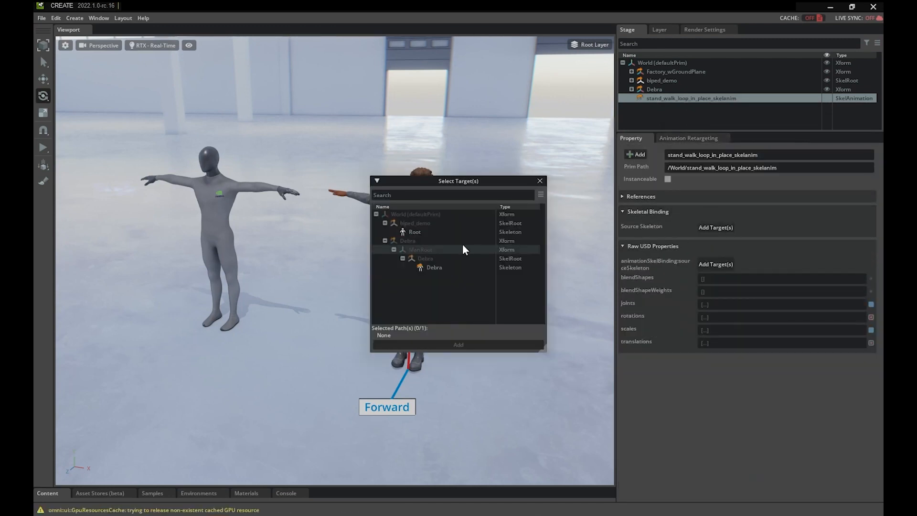
{"action": "left_click", "coordinate": [432, 231]}
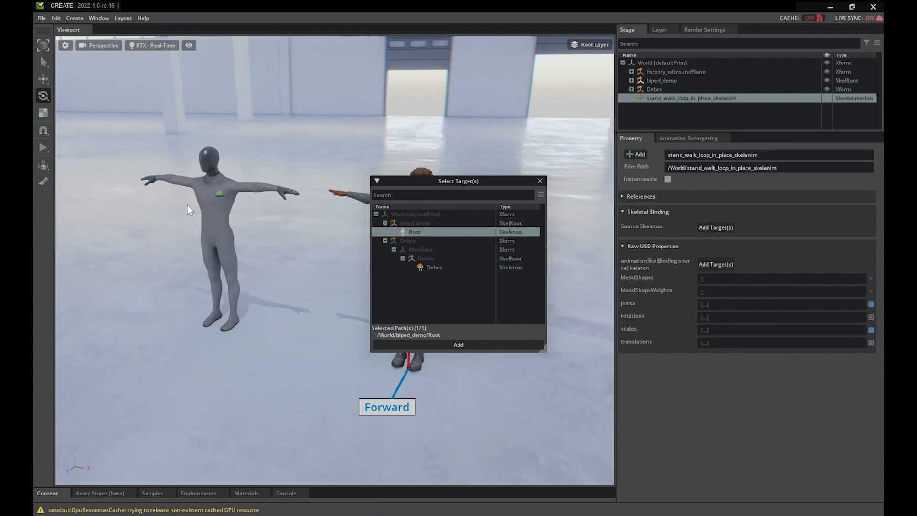
{"action": "left_click", "coordinate": [418, 344]}
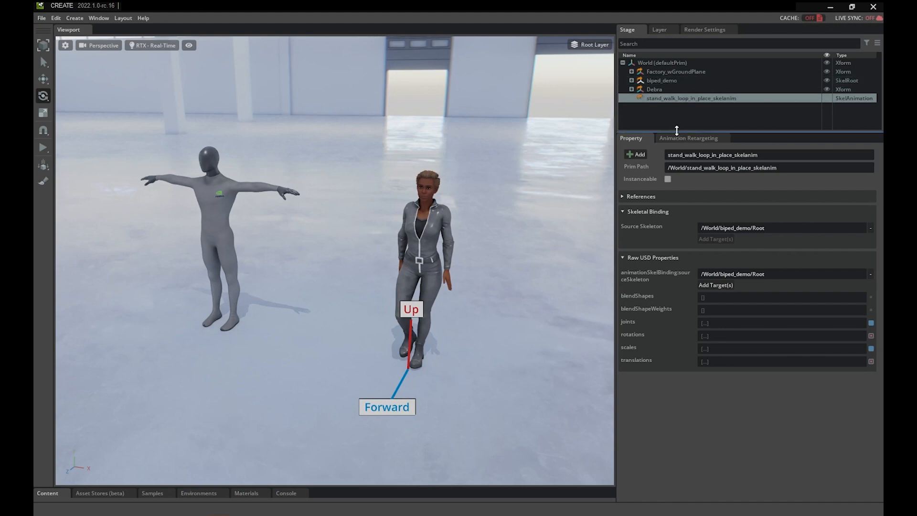
Bring the retargeting setup back into view and select biped_demo together with stand_walk_loop_in_place_skelanim in the stage
{"action": "left_click_drag", "start_coordinate": [676, 130], "coordinate": [682, 196]}
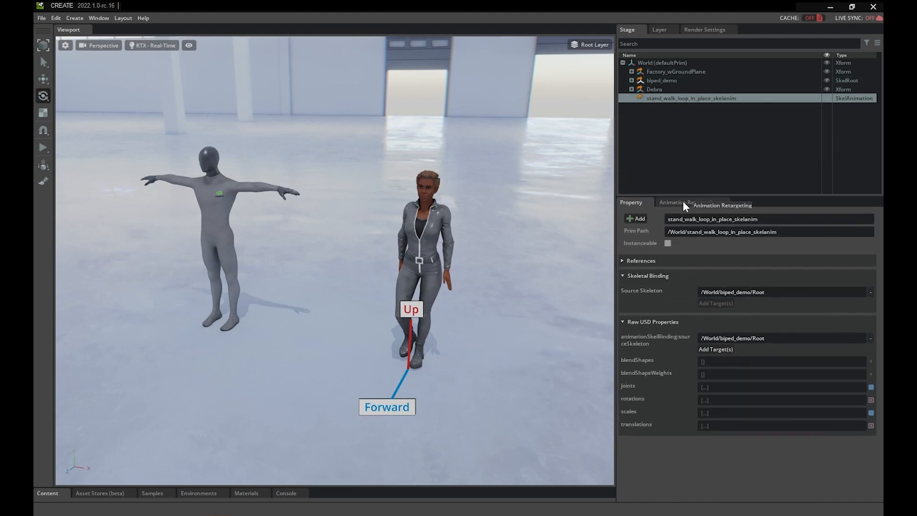
{"action": "left_click", "coordinate": [682, 203]}
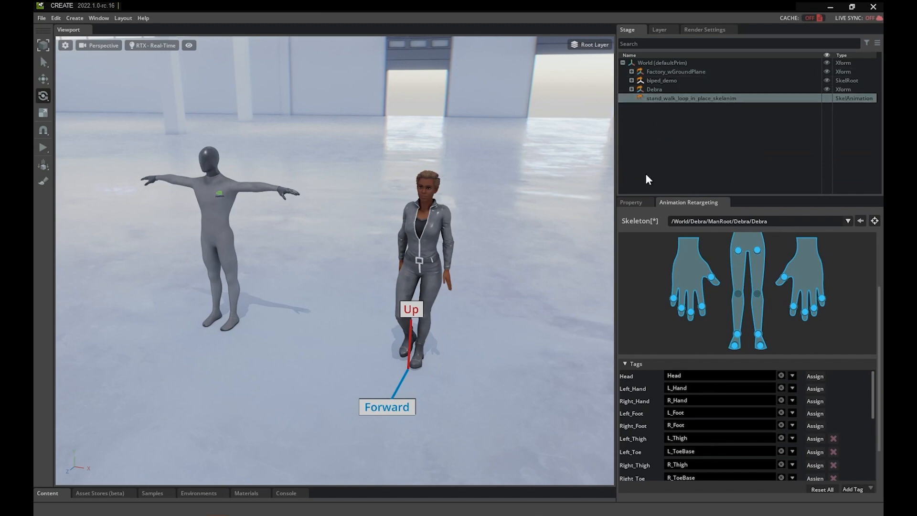
{"action": "left_click", "coordinate": [661, 80]}
{"action": "left_click", "coordinate": [677, 98], "text": "ctrl"}
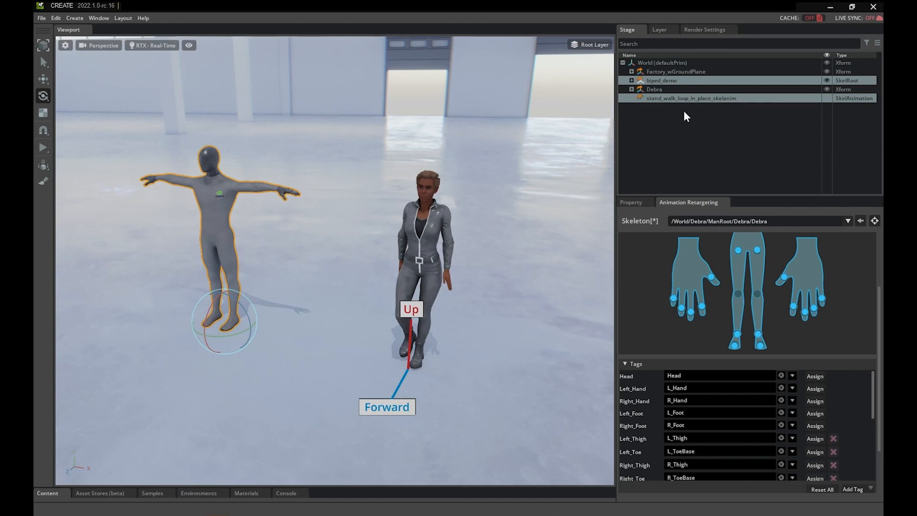
{"action": "left_click_drag", "start_coordinate": [879, 302], "coordinate": [877, 259]}
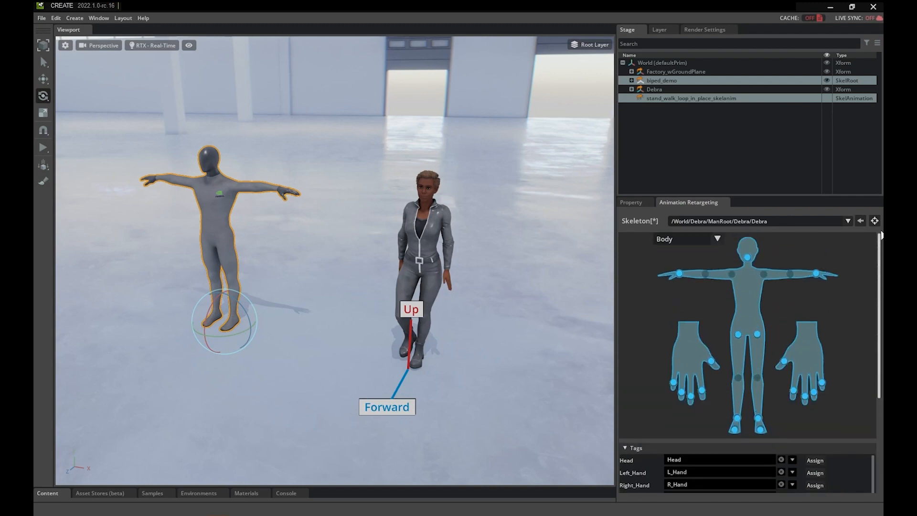